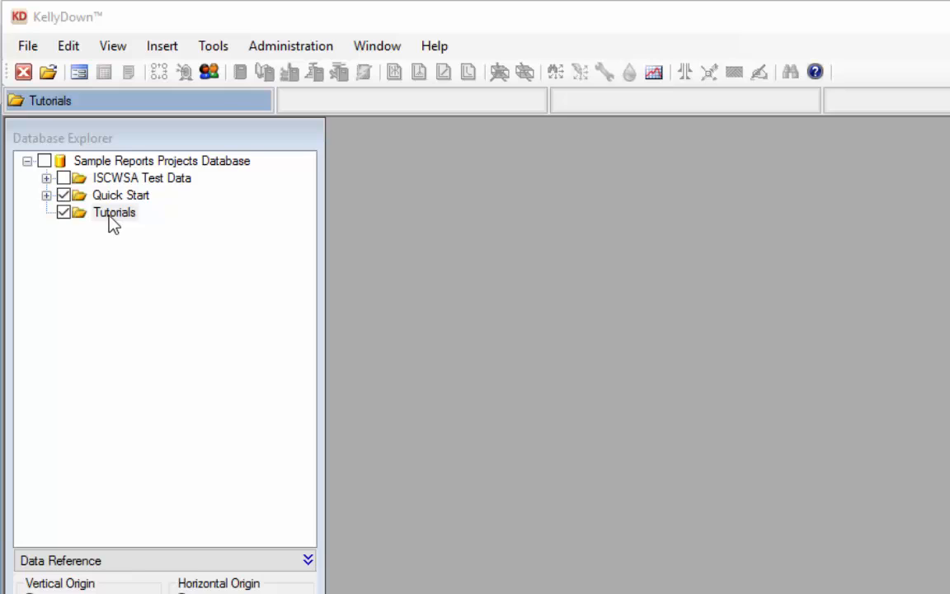
- Create a project with Project ID 'New Project' under the Tutorials folder, keeping default settings
{"action": "left_click", "coordinate": [112, 216]}
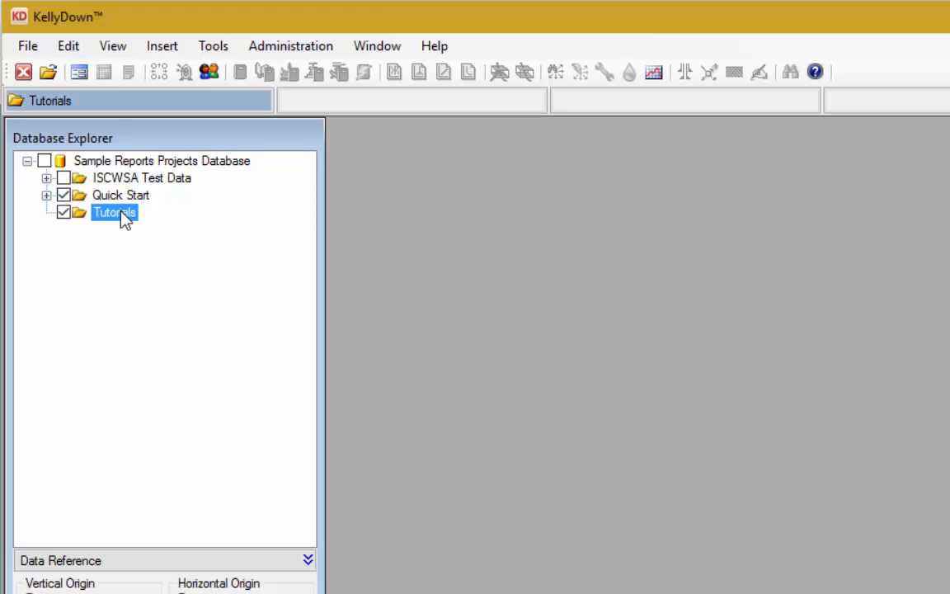
{"action": "right_click", "coordinate": [121, 218]}
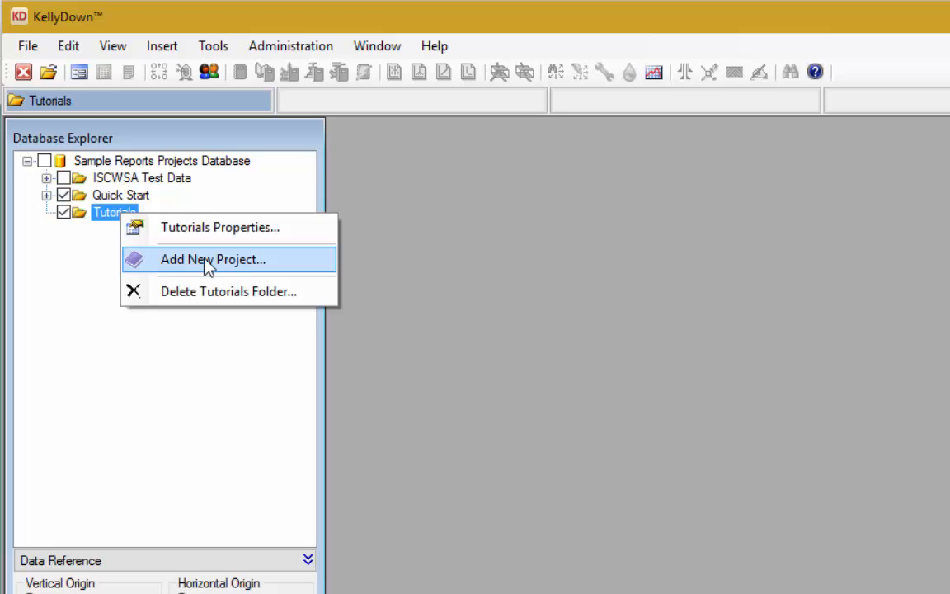
{"action": "left_click", "coordinate": [221, 263]}
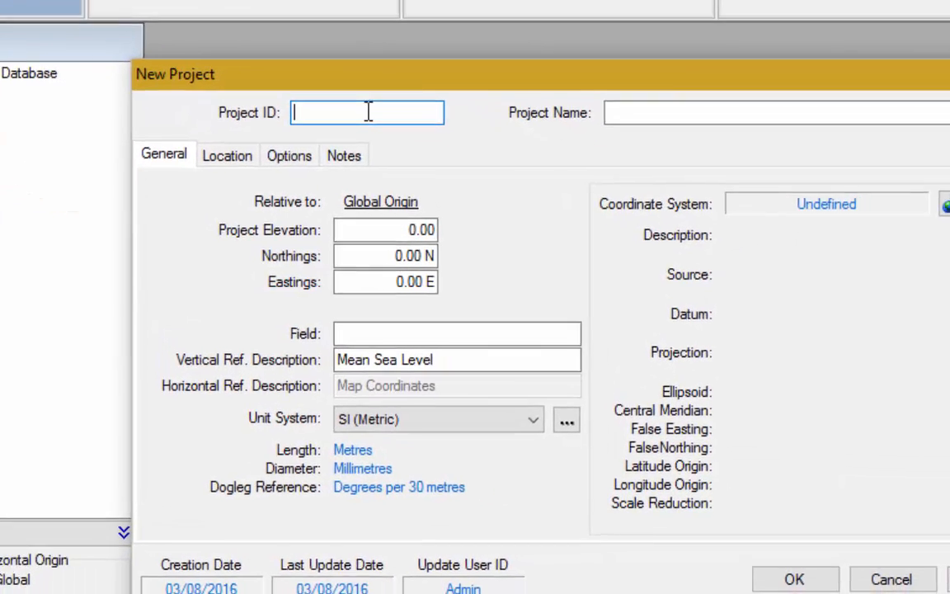
{"action": "type", "text": "Ne"}
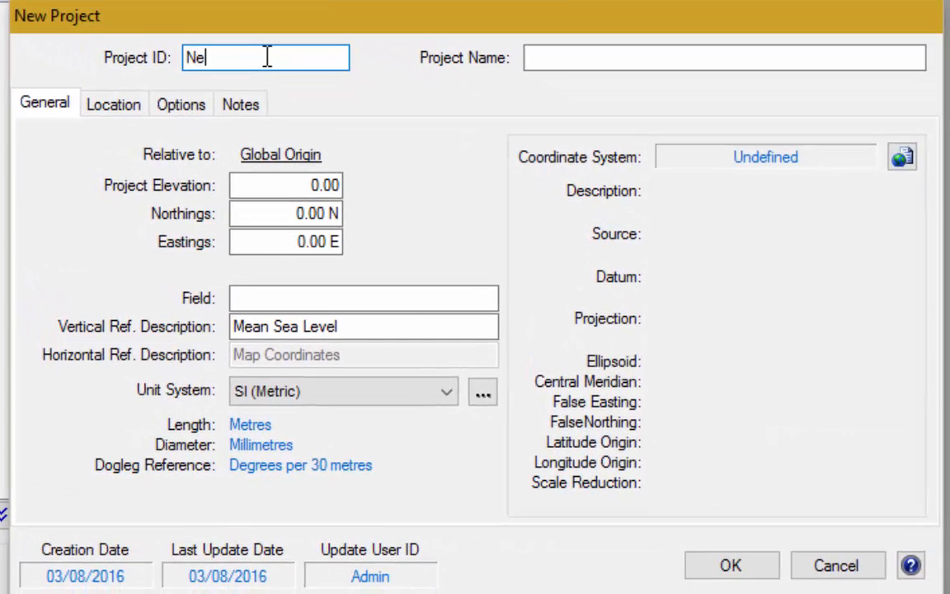
{"action": "type", "text": "w Project"}
{"action": "key", "text": "Tab"}
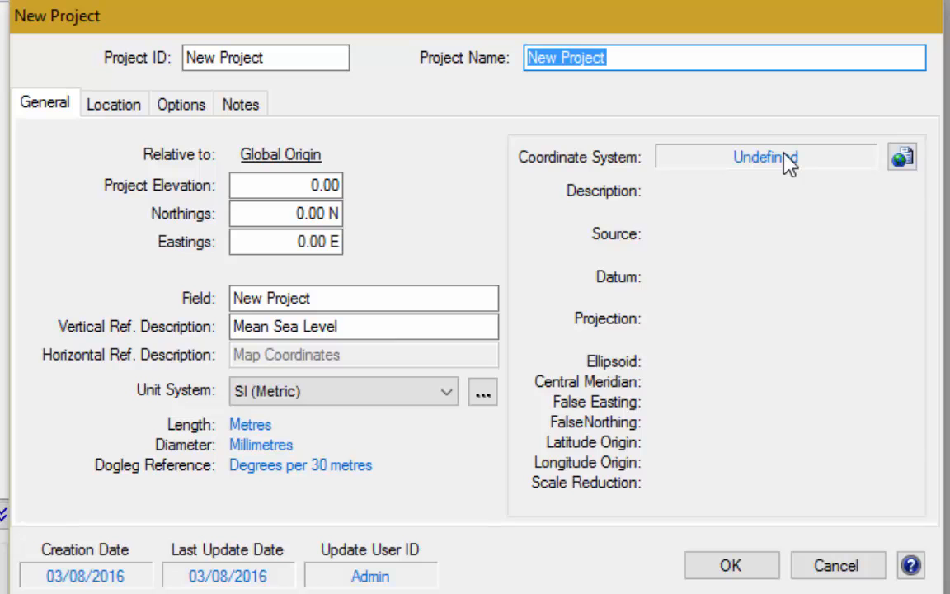
{"action": "left_click", "coordinate": [747, 567]}
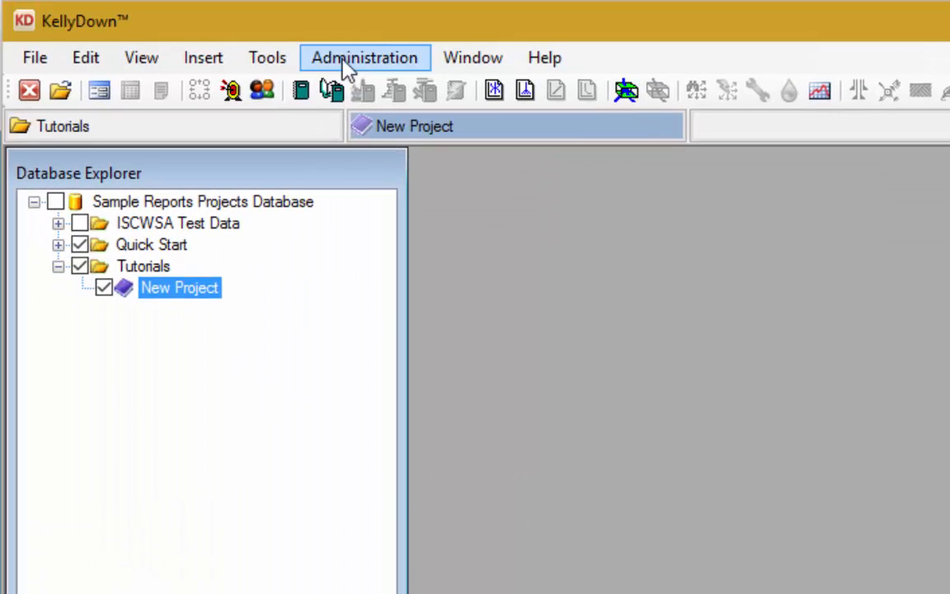
- Start importing the 'Anglian Oil Company, Northern Lights, AA01.xml' Compass transfer file via Administration > Utilities
{"action": "left_click", "coordinate": [360, 60]}
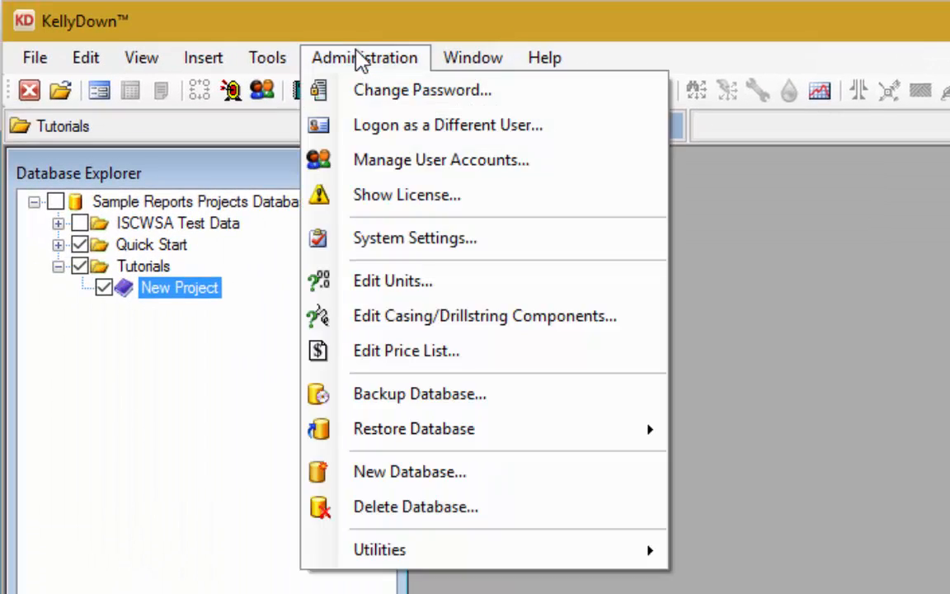
{"action": "mouse_move", "coordinate": [431, 561]}
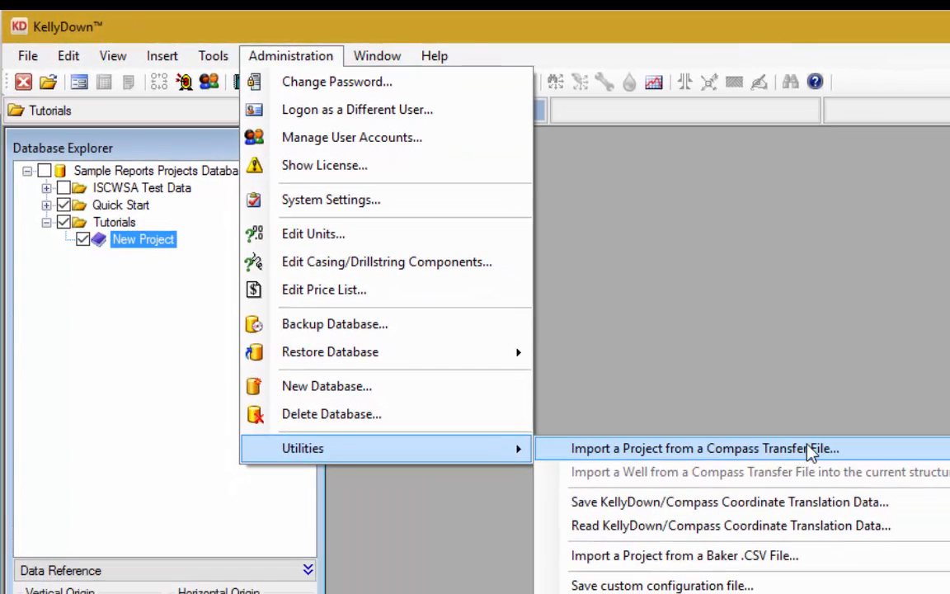
{"action": "left_click", "coordinate": [827, 451]}
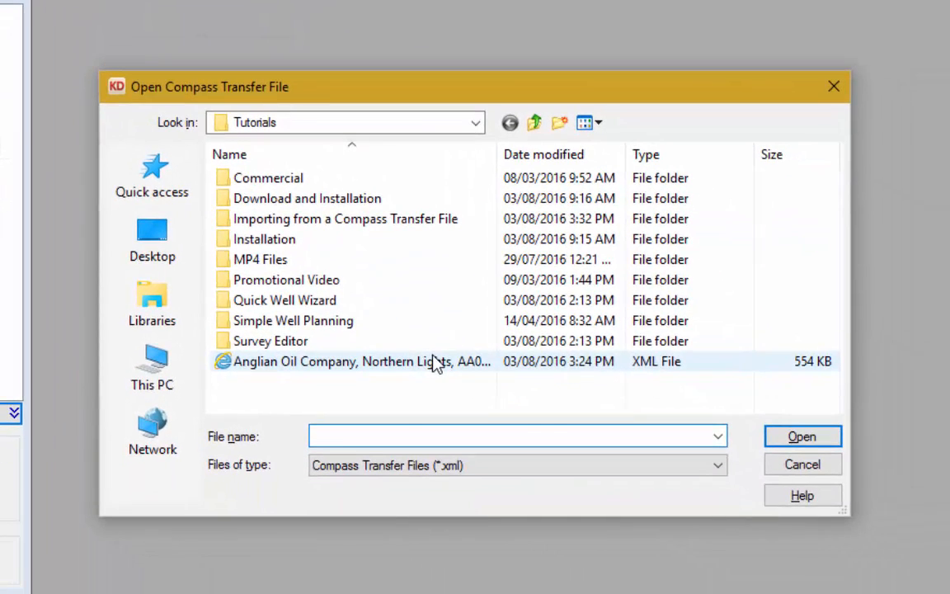
{"action": "left_click", "coordinate": [523, 410]}
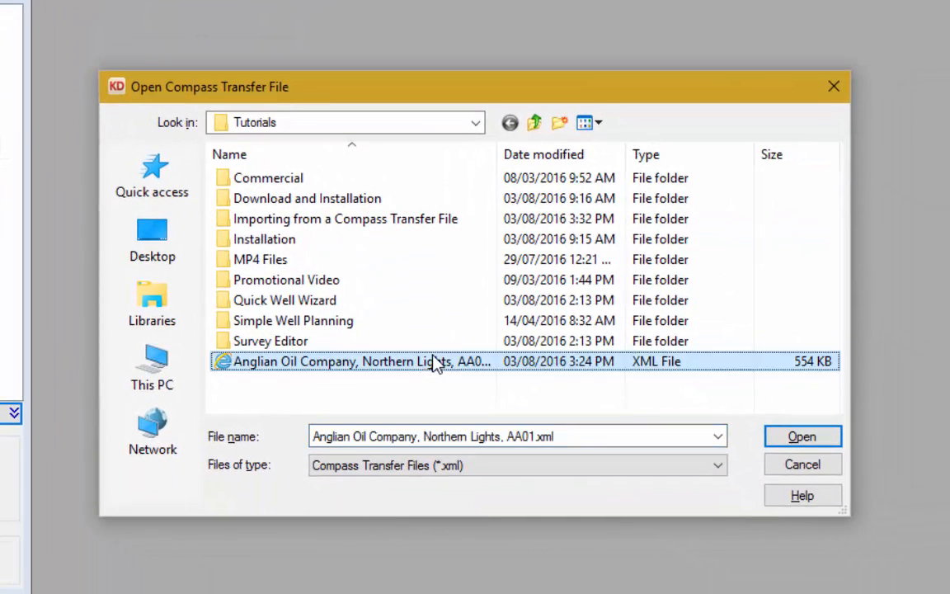
{"action": "left_click", "coordinate": [826, 443]}
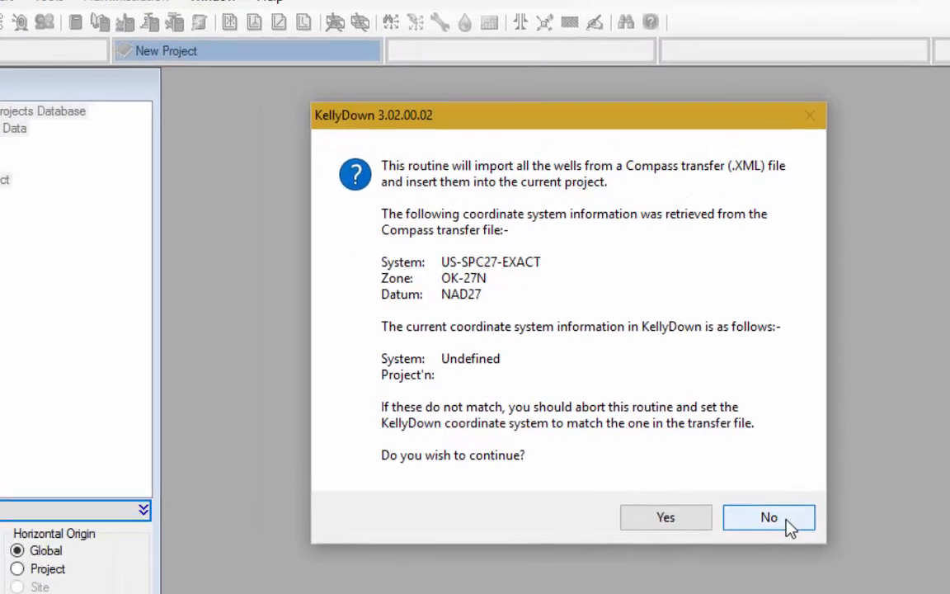
- Decline the coordinate-mismatched import and bring up New Project's coordinate system selection
{"action": "left_click", "coordinate": [787, 519]}
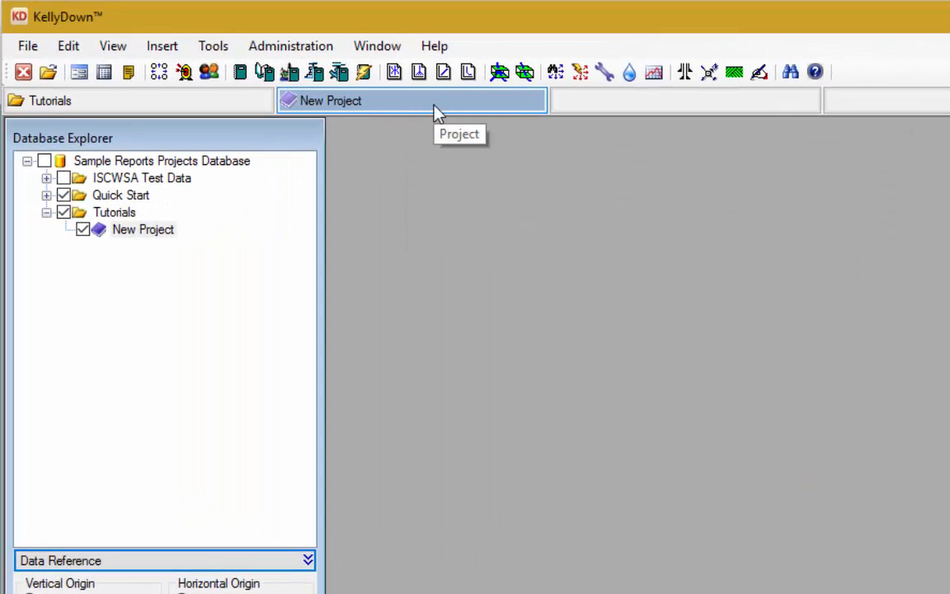
{"action": "right_click", "coordinate": [487, 110]}
{"action": "left_click", "coordinate": [583, 130]}
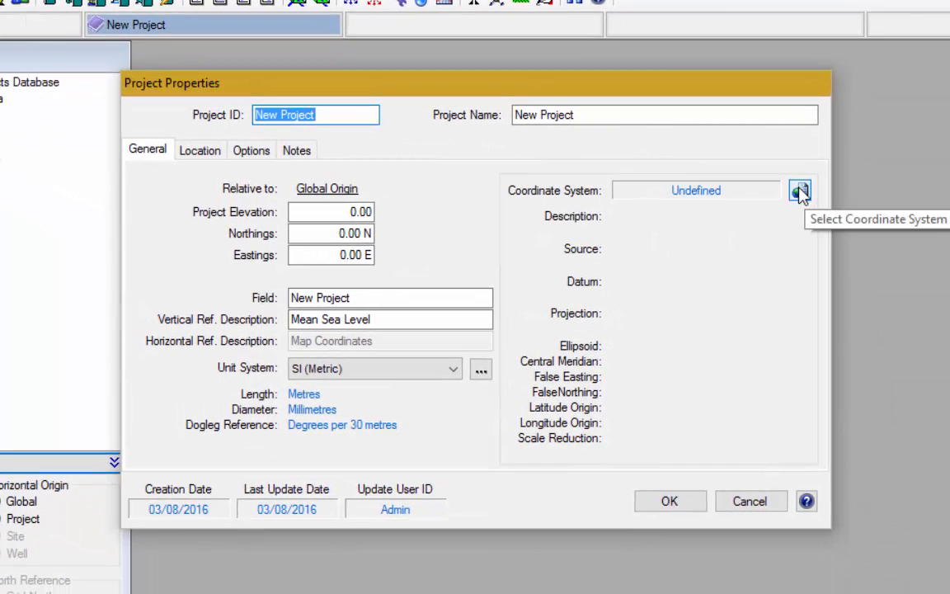
{"action": "left_click", "coordinate": [799, 191]}
- Choose State Planes > Oklahoma > NAD27 Northern Zone (OK-N) and save the project properties
{"action": "left_click", "coordinate": [498, 51]}
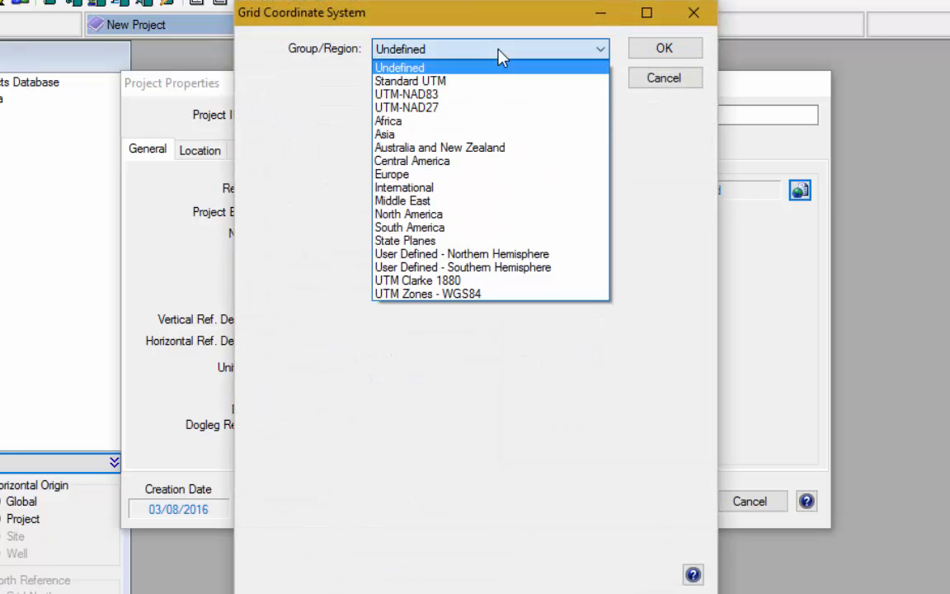
{"action": "left_click", "coordinate": [424, 241]}
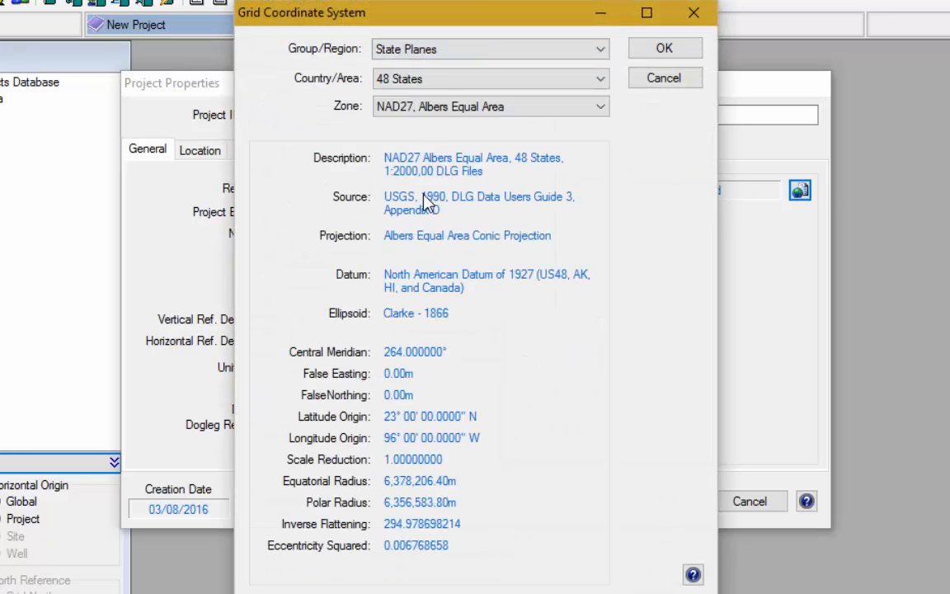
{"action": "left_click", "coordinate": [443, 80]}
{"action": "scroll", "coordinate": [606, 367], "scroll_direction": "down", "scroll_amount": 7}
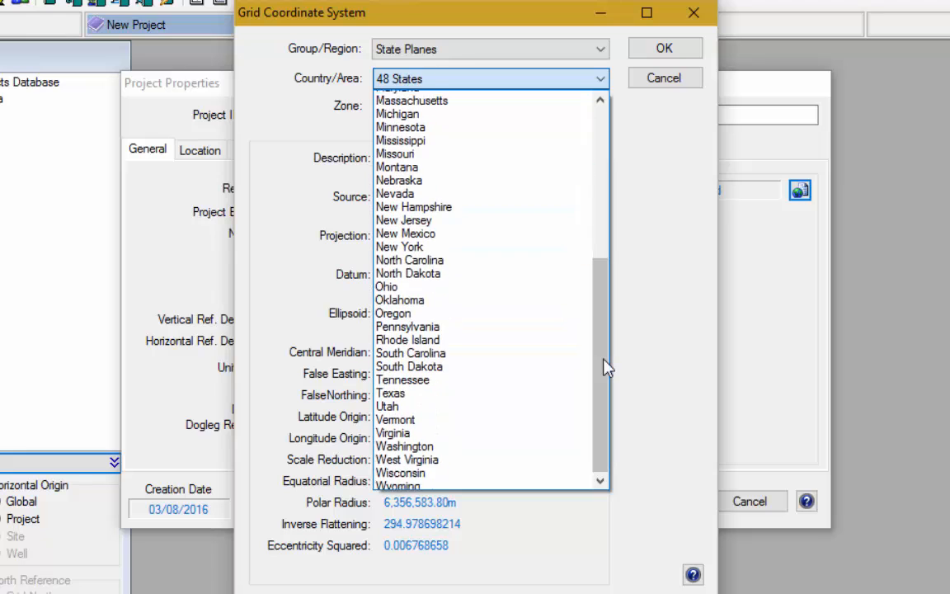
{"action": "left_click", "coordinate": [430, 301]}
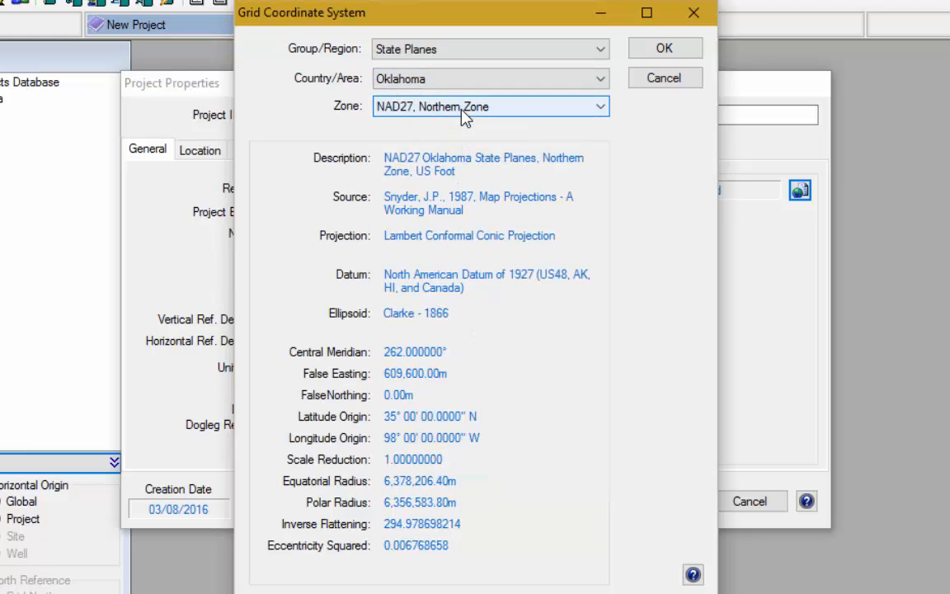
{"action": "left_click", "coordinate": [681, 51]}
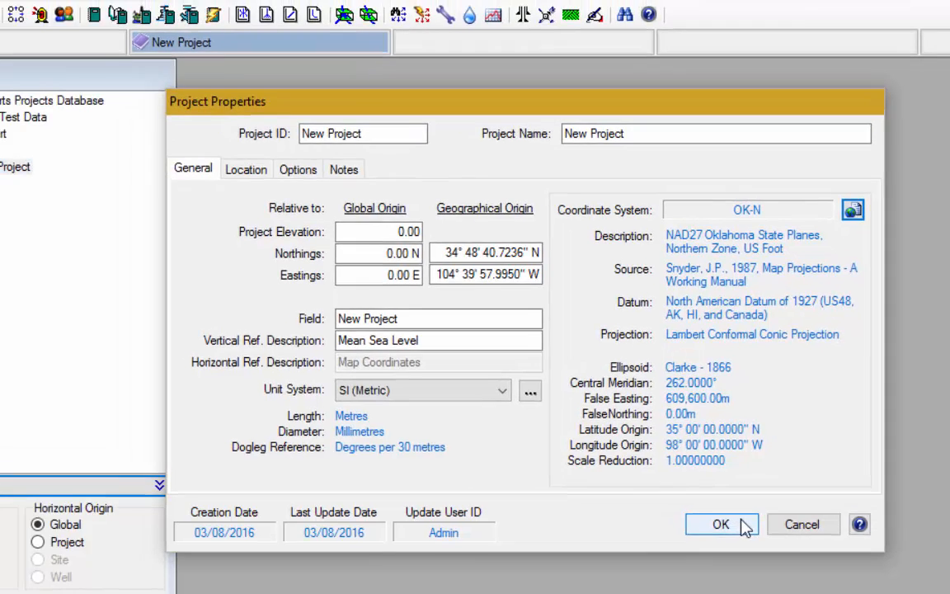
{"action": "left_click", "coordinate": [744, 527]}
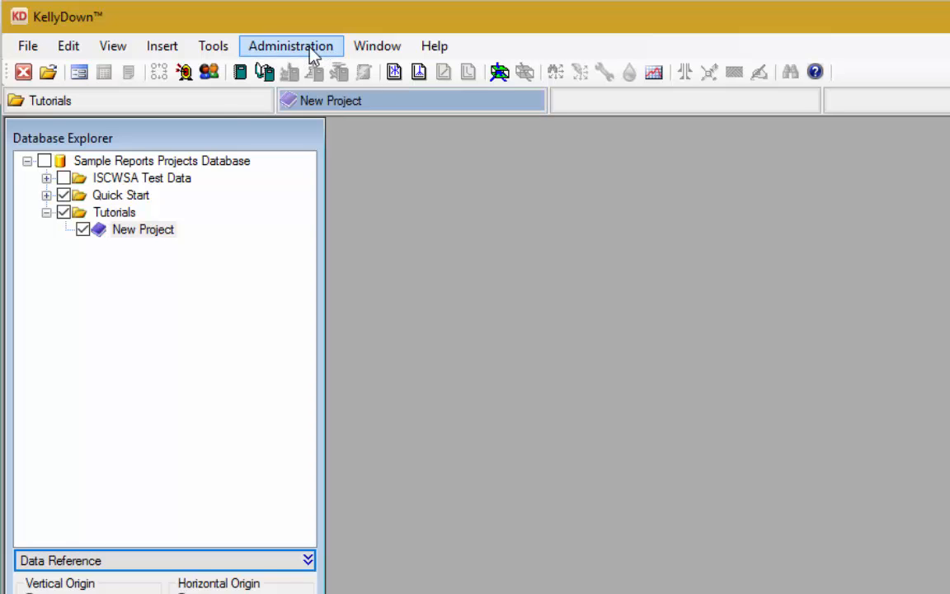
- Import the Anglian Oil Northern Lights AA01.xml Compass file, confirming now that coordinate systems match
{"action": "left_click", "coordinate": [314, 48]}
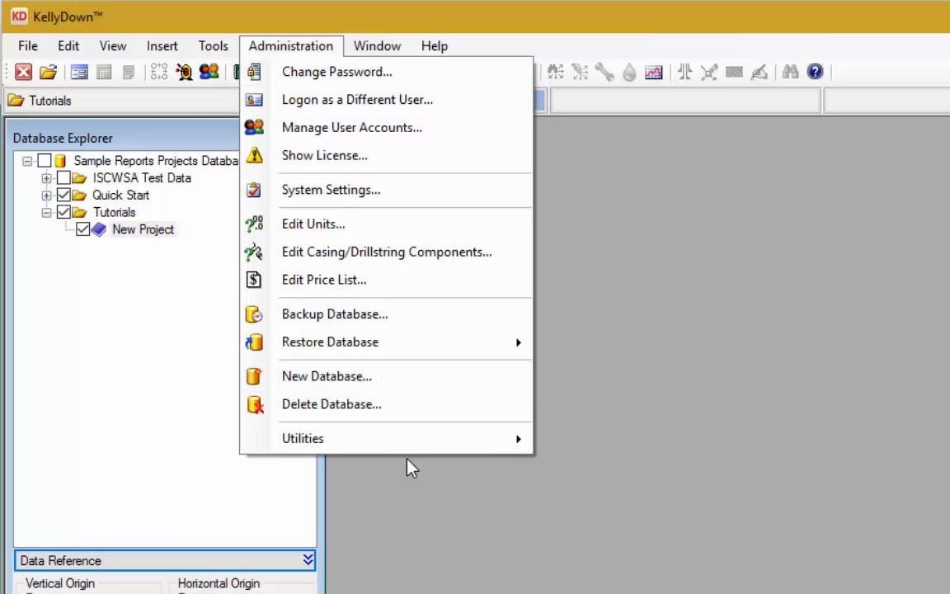
{"action": "mouse_move", "coordinate": [405, 448]}
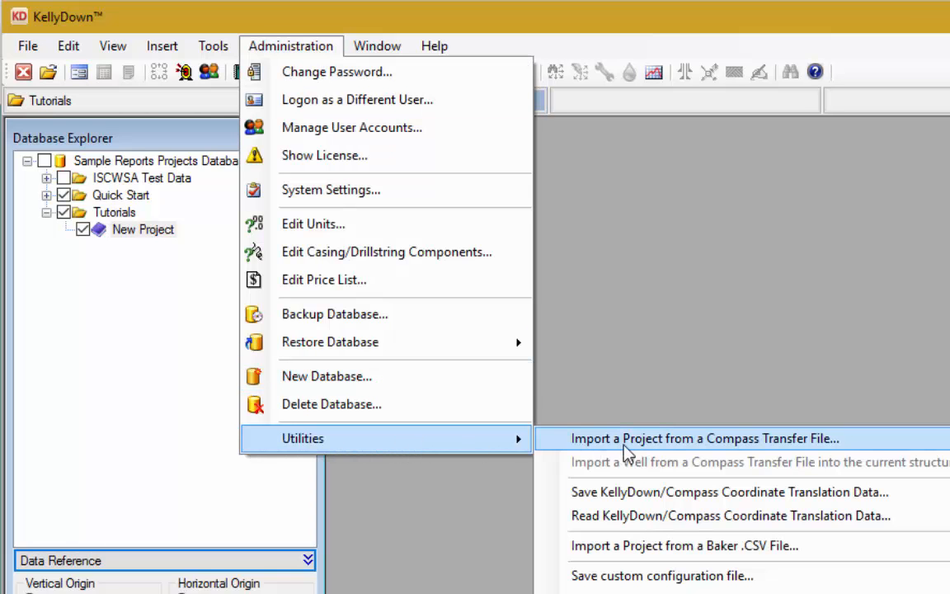
{"action": "left_click", "coordinate": [860, 448]}
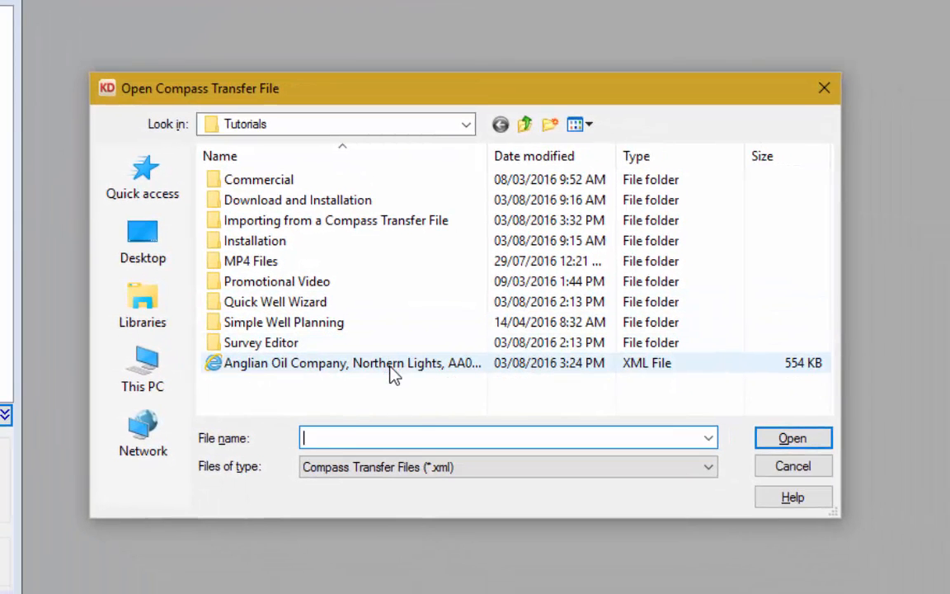
{"action": "left_click", "coordinate": [423, 377]}
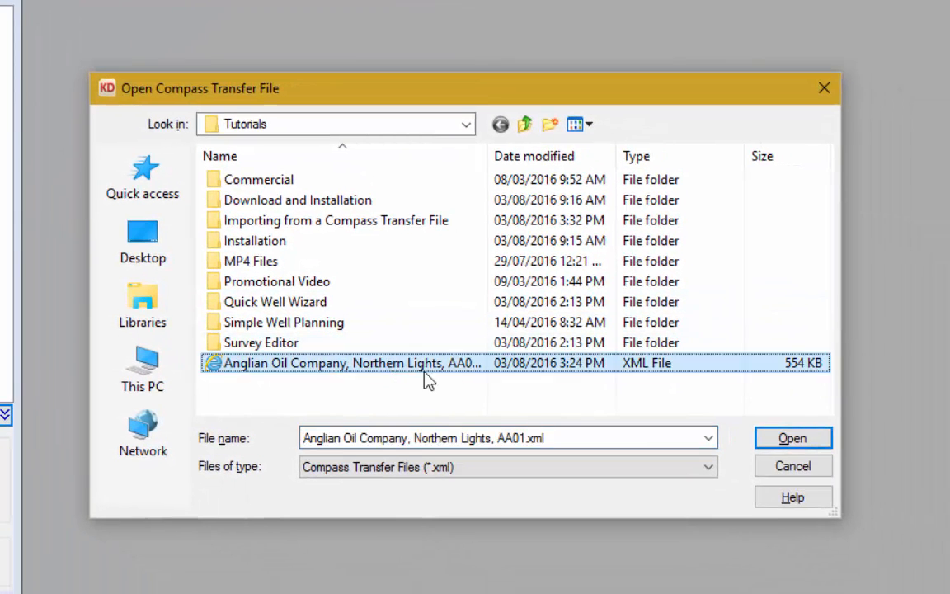
{"action": "left_click", "coordinate": [790, 439]}
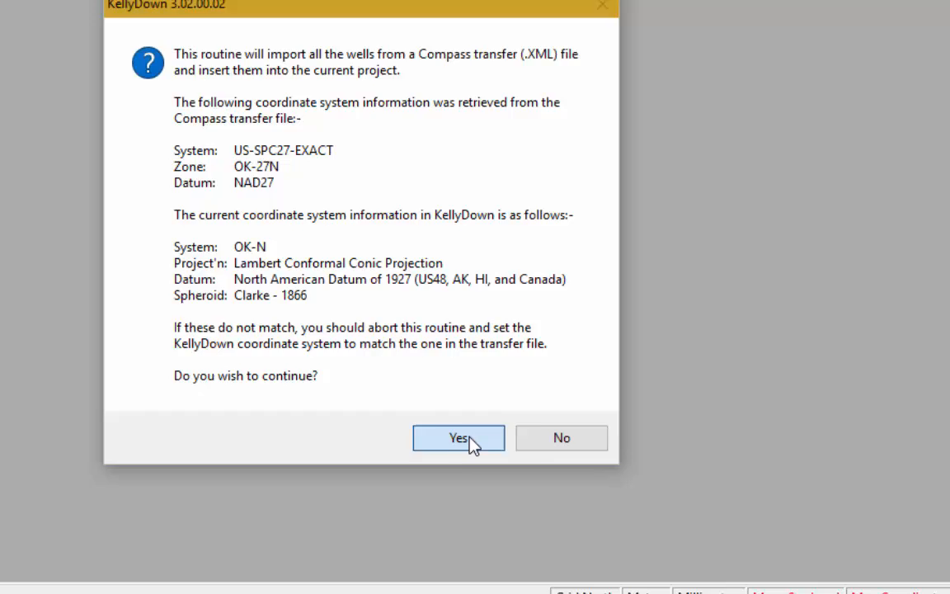
{"action": "left_click", "coordinate": [470, 441]}
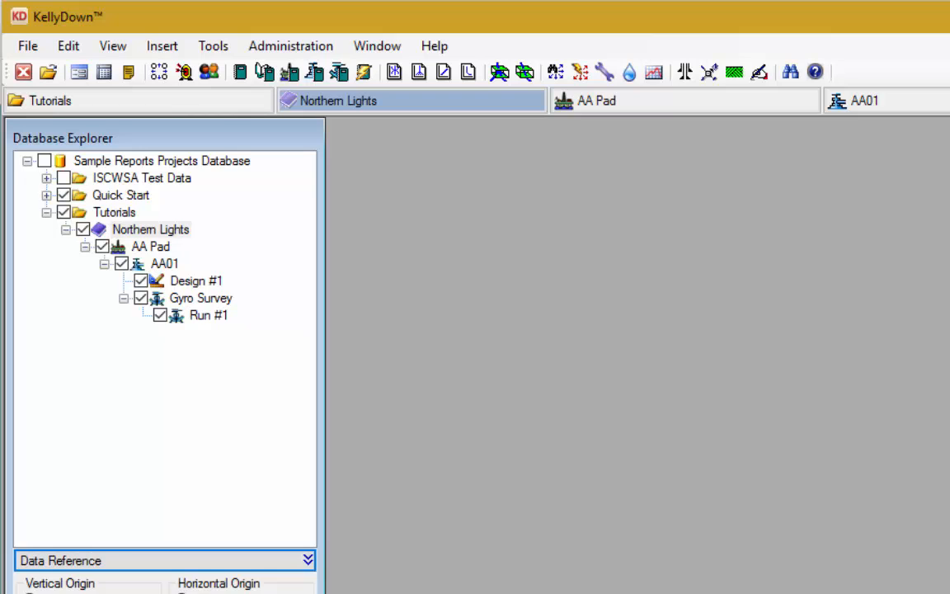
- Delete the Northern Lights project from the Tutorials folder
{"action": "left_click", "coordinate": [162, 231]}
{"action": "right_click", "coordinate": [162, 234]}
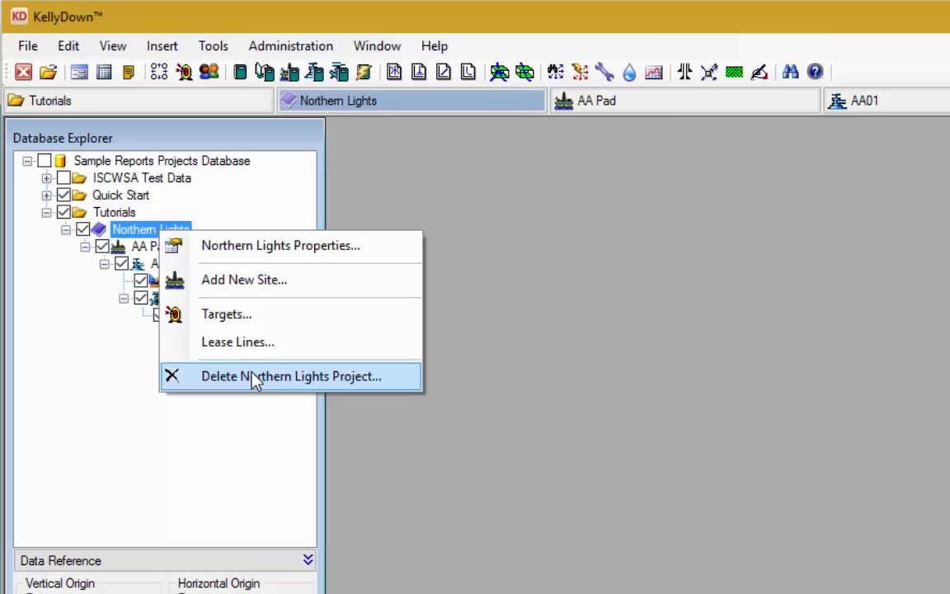
{"action": "left_click", "coordinate": [385, 381]}
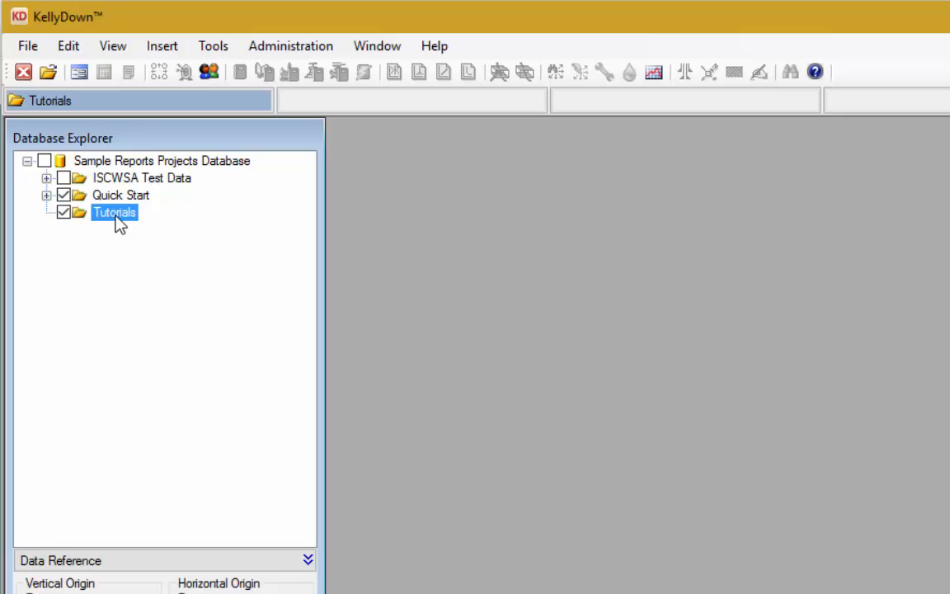
- Add a fresh project named 'New Project' to Tutorials with default settings
{"action": "right_click", "coordinate": [122, 216]}
{"action": "left_click", "coordinate": [140, 244]}
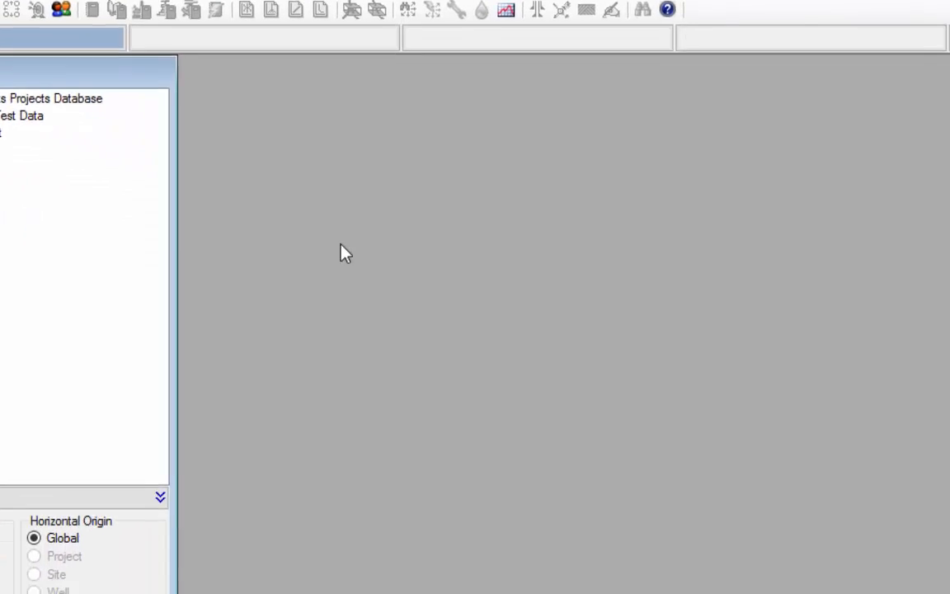
{"action": "type", "text": "New "}
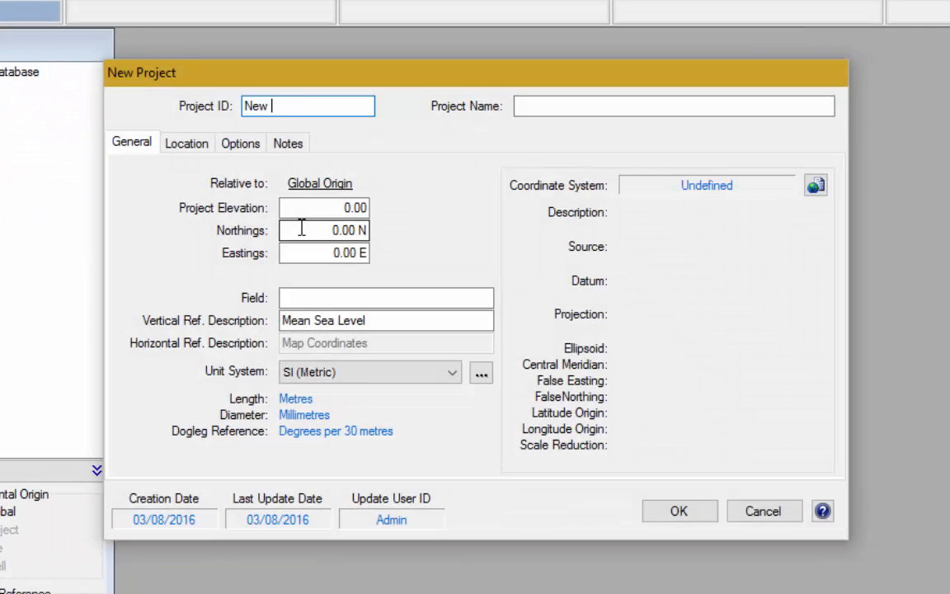
{"action": "type", "text": "Project"}
{"action": "key", "text": "Tab"}
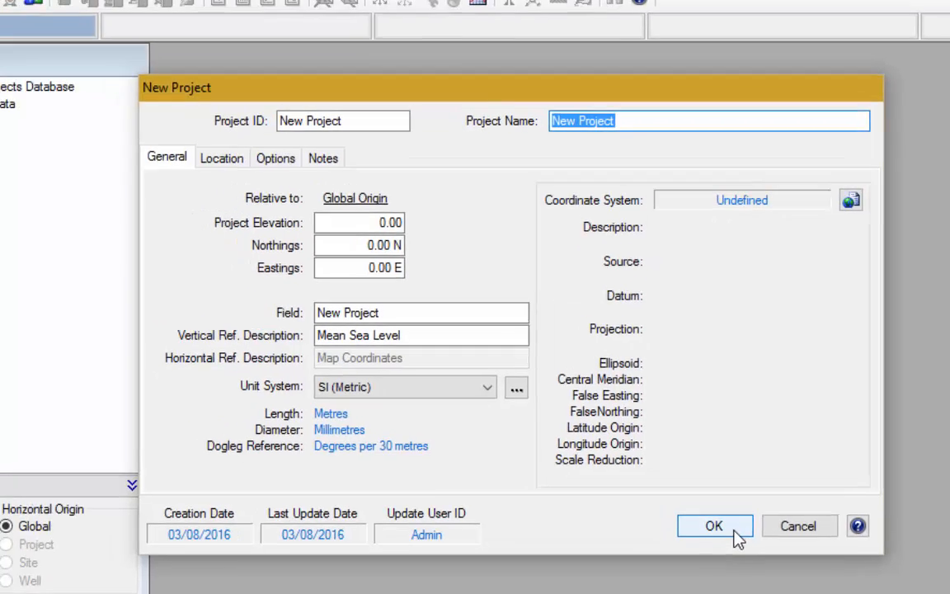
{"action": "left_click", "coordinate": [697, 518]}
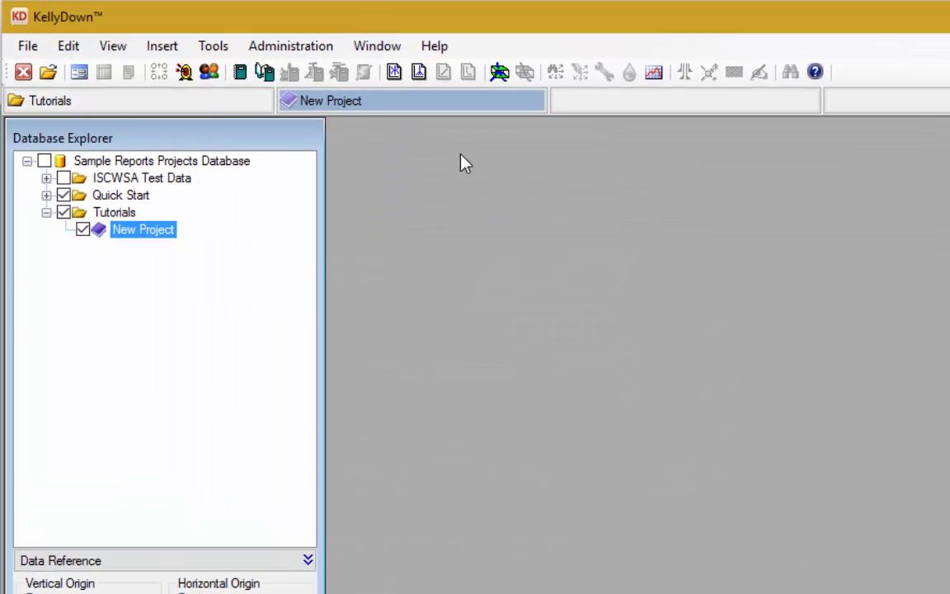
- Re-import the Anglian Oil Northern Lights AA01.xml Compass file and select the imported Design #1
{"action": "left_click", "coordinate": [287, 48]}
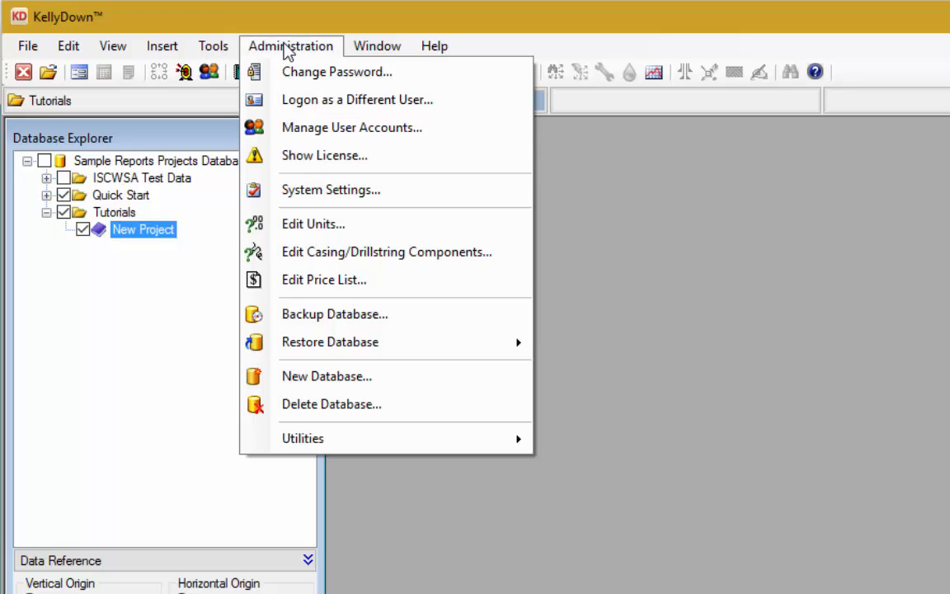
{"action": "mouse_move", "coordinate": [422, 439]}
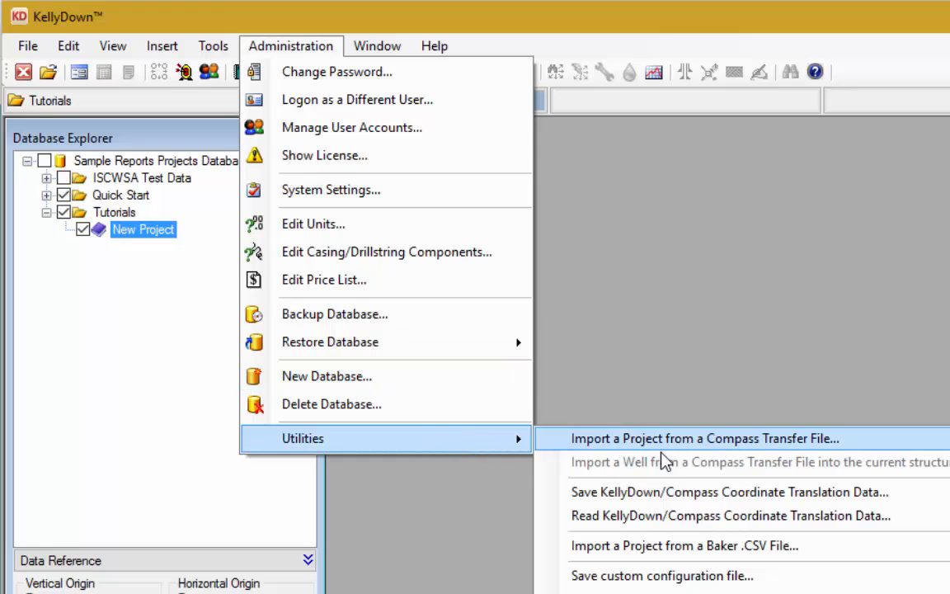
{"action": "left_click", "coordinate": [866, 448]}
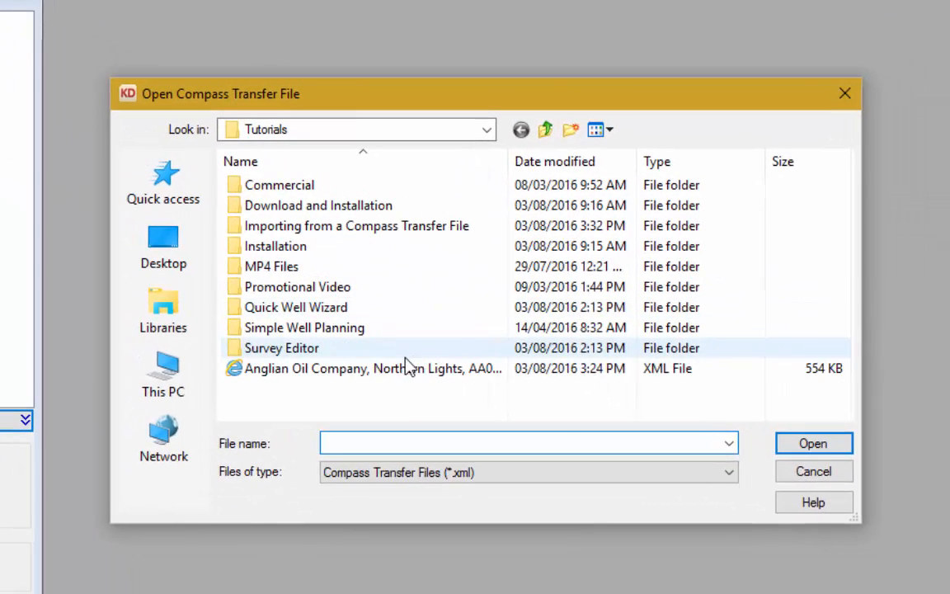
{"action": "left_click", "coordinate": [696, 514]}
{"action": "left_click", "coordinate": [808, 446]}
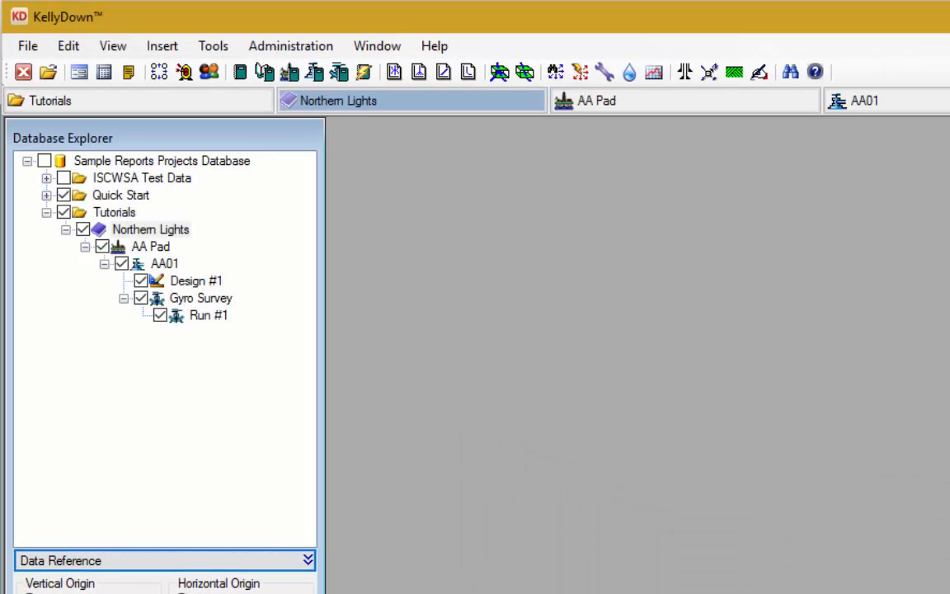
{"action": "left_click", "coordinate": [205, 282]}
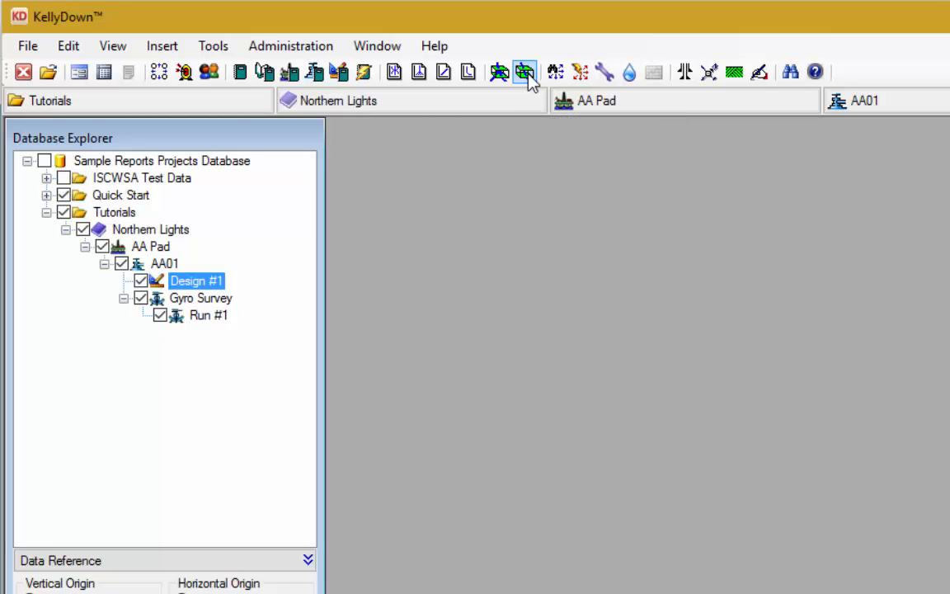
{"action": "left_click", "coordinate": [526, 73]}
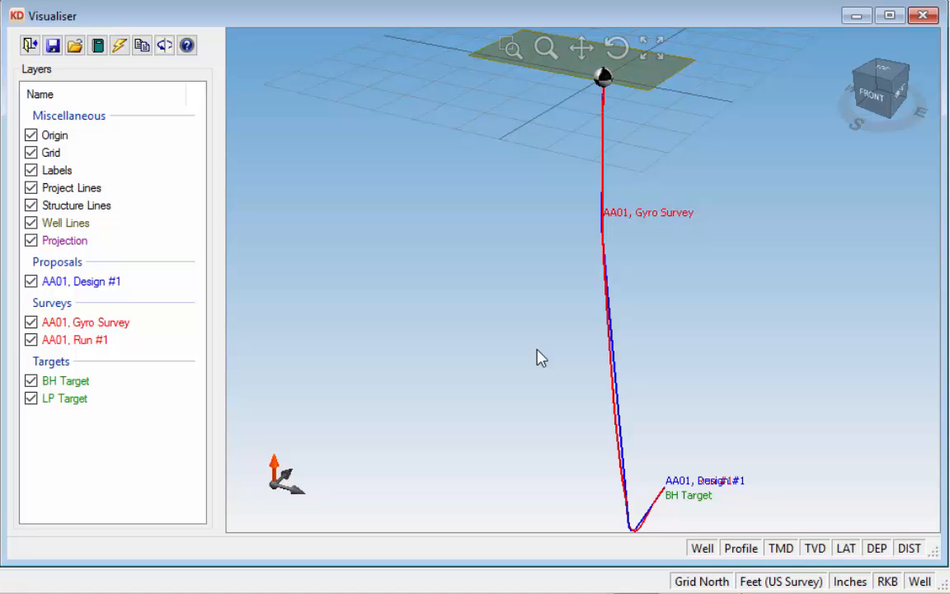
{"action": "scroll", "coordinate": [668, 513], "scroll_direction": "up", "scroll_amount": 5}
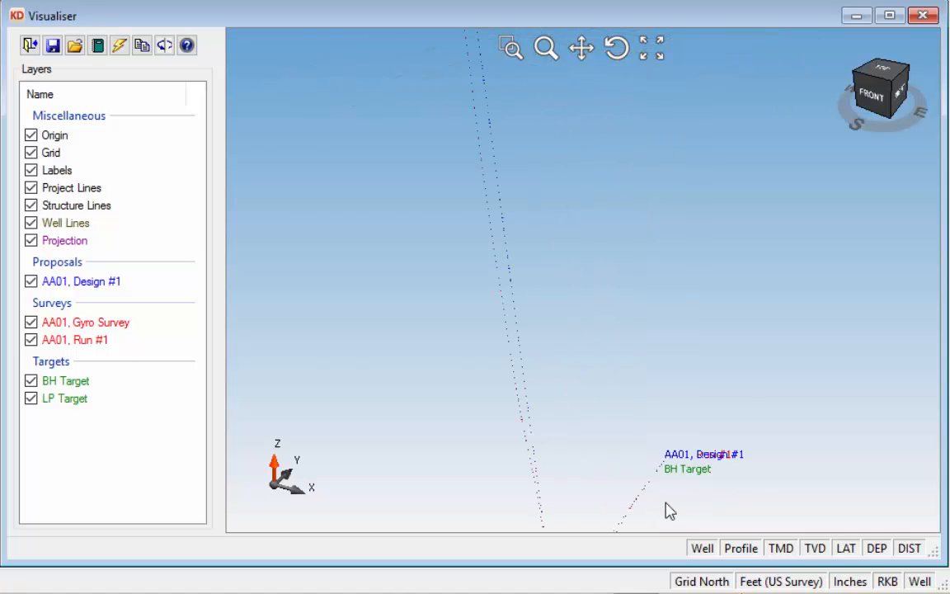
{"action": "scroll", "coordinate": [670, 476], "scroll_direction": "up", "scroll_amount": 3}
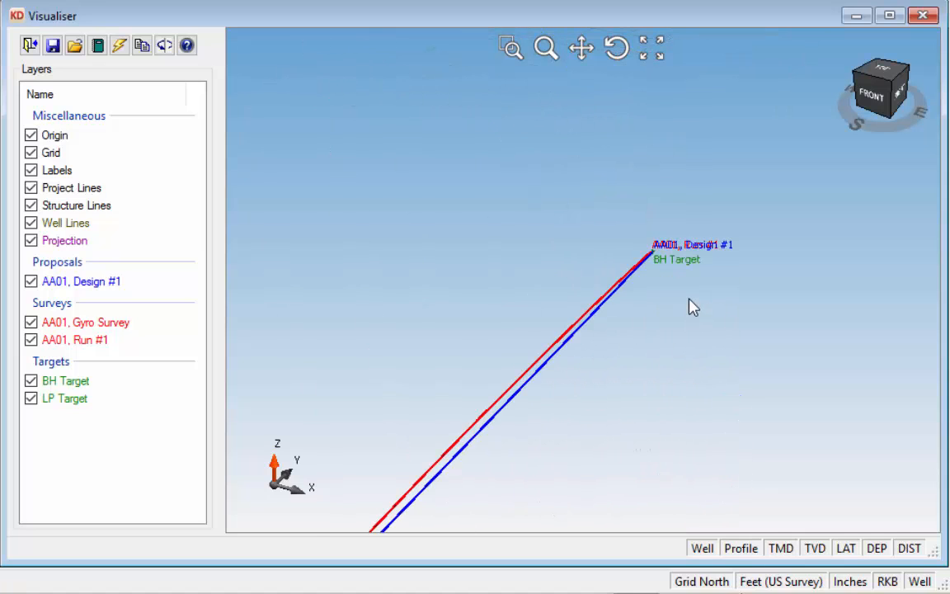
{"action": "scroll", "coordinate": [689, 297], "scroll_direction": "up", "scroll_amount": 2}
{"action": "scroll", "coordinate": [601, 169], "scroll_direction": "up", "scroll_amount": 2}
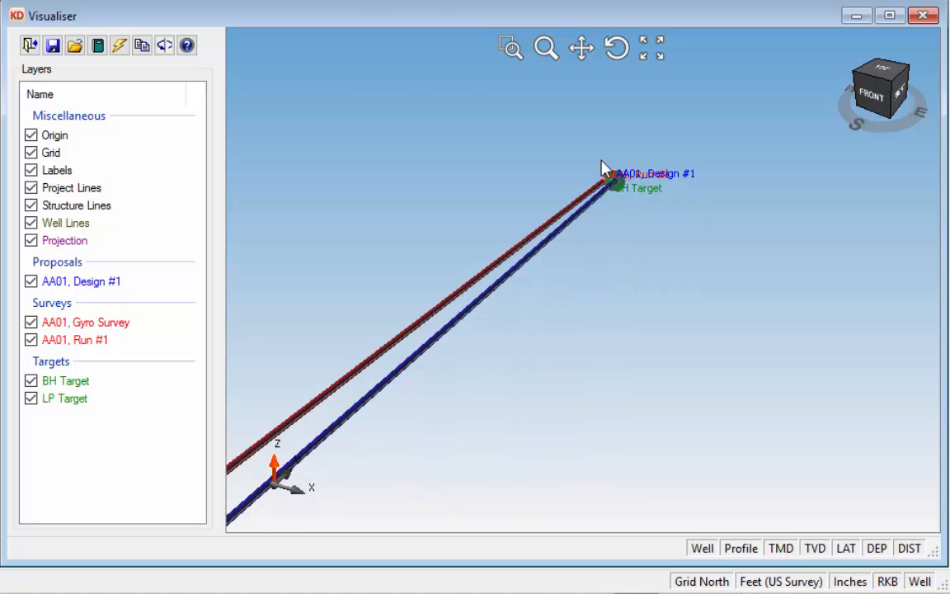
{"action": "scroll", "coordinate": [627, 230], "scroll_direction": "up", "scroll_amount": 3}
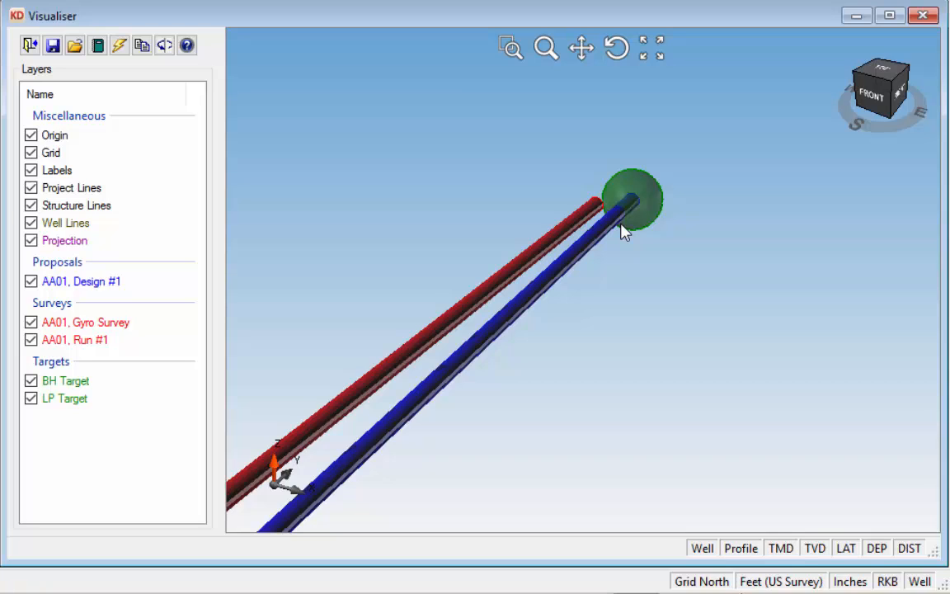
{"action": "left_click", "coordinate": [923, 15]}
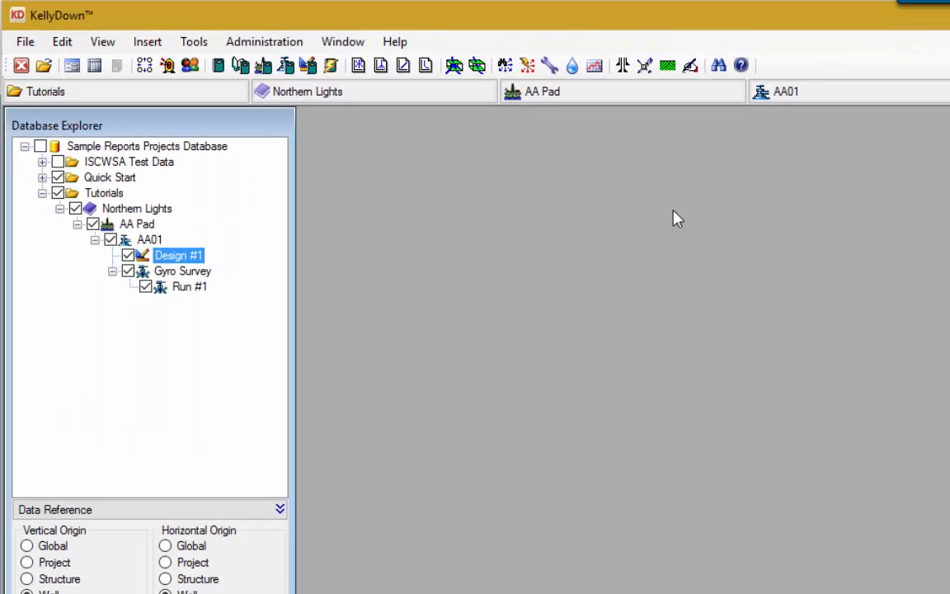
{"action": "left_click", "coordinate": [153, 240]}
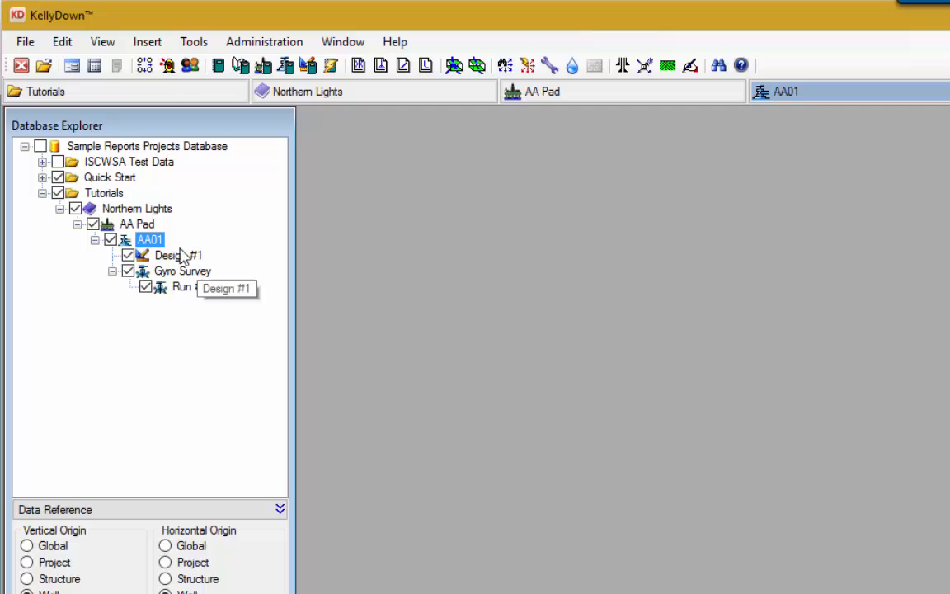
- Open the AA01 Properties window from the Database Explorer
{"action": "right_click", "coordinate": [148, 240]}
{"action": "left_click", "coordinate": [260, 247]}
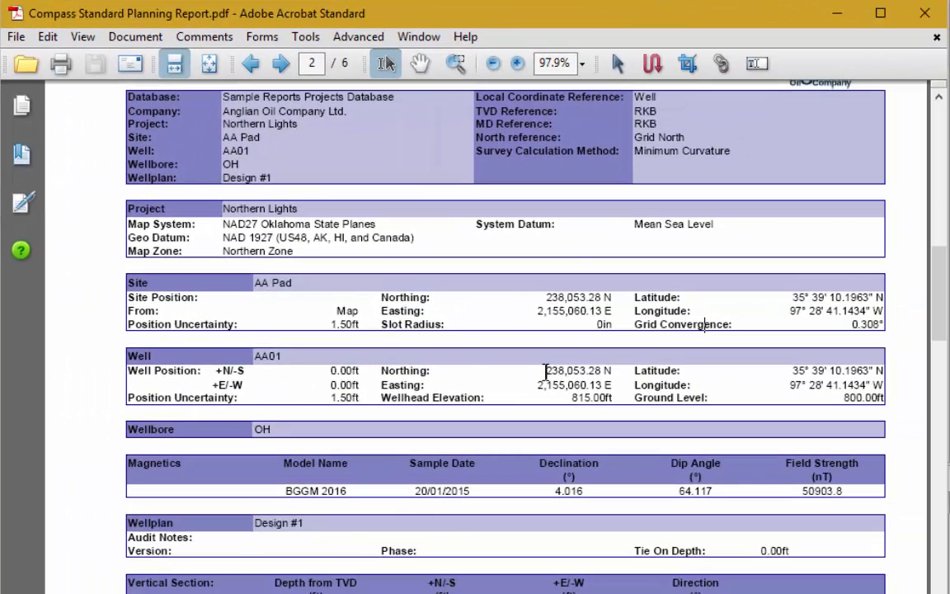
- Highlight northing 238,053.28 N in the report, close AA01's properties, and select Design #1
{"action": "left_click_drag", "start_coordinate": [651, 395], "coordinate": [719, 395]}
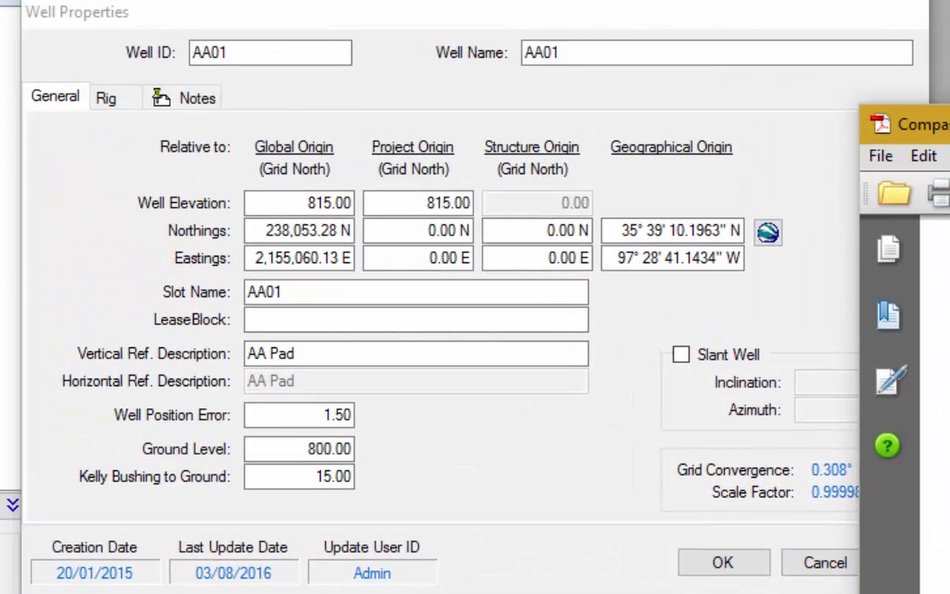
{"action": "left_click", "coordinate": [428, 205]}
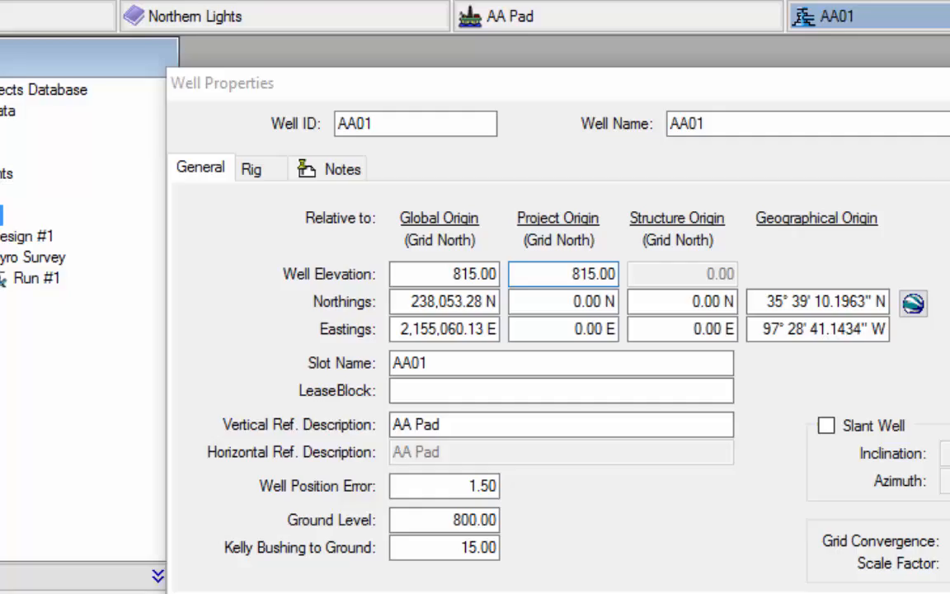
{"action": "left_click", "coordinate": [722, 562]}
{"action": "left_click", "coordinate": [211, 332]}
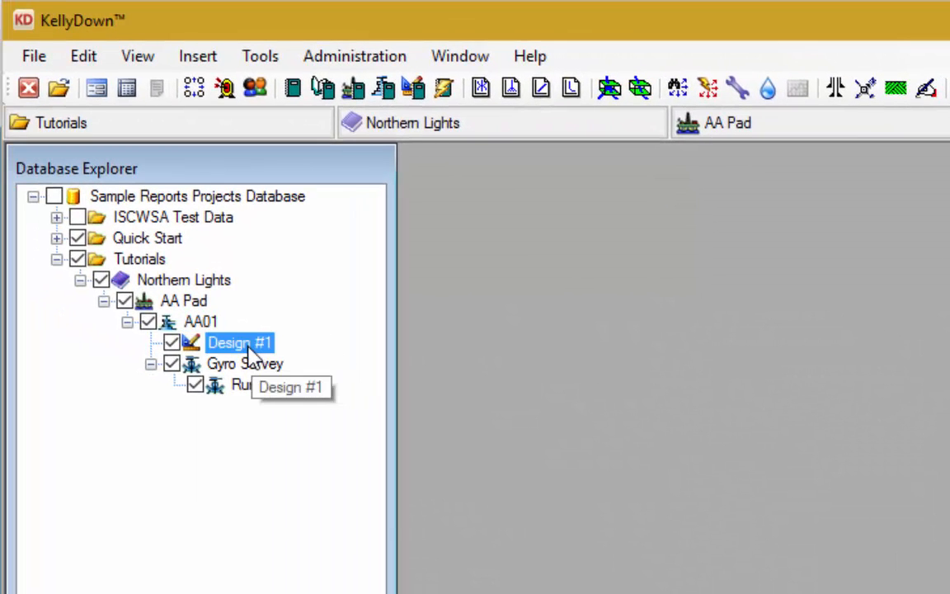
{"action": "right_click", "coordinate": [249, 353]}
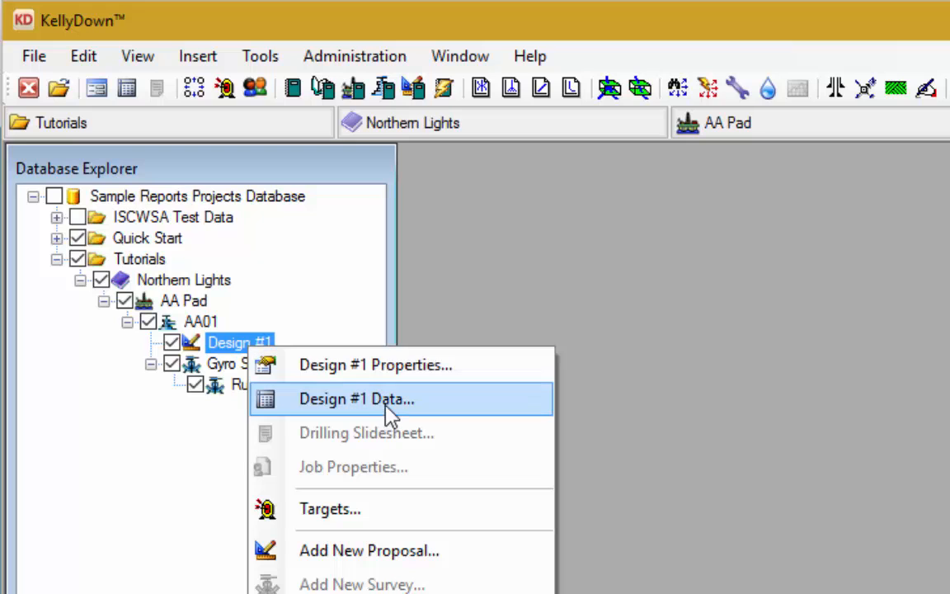
{"action": "left_click", "coordinate": [388, 412]}
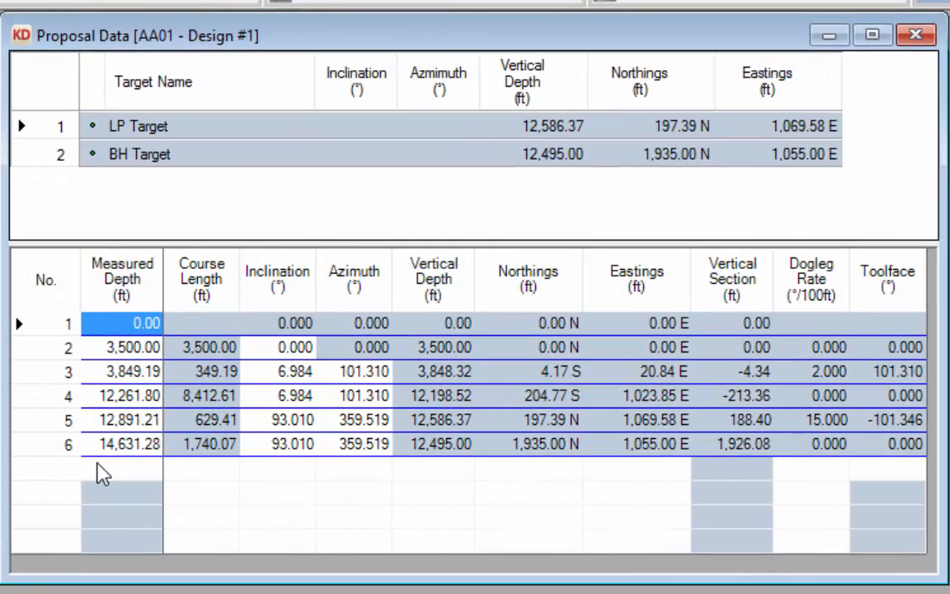
{"action": "left_click", "coordinate": [53, 449]}
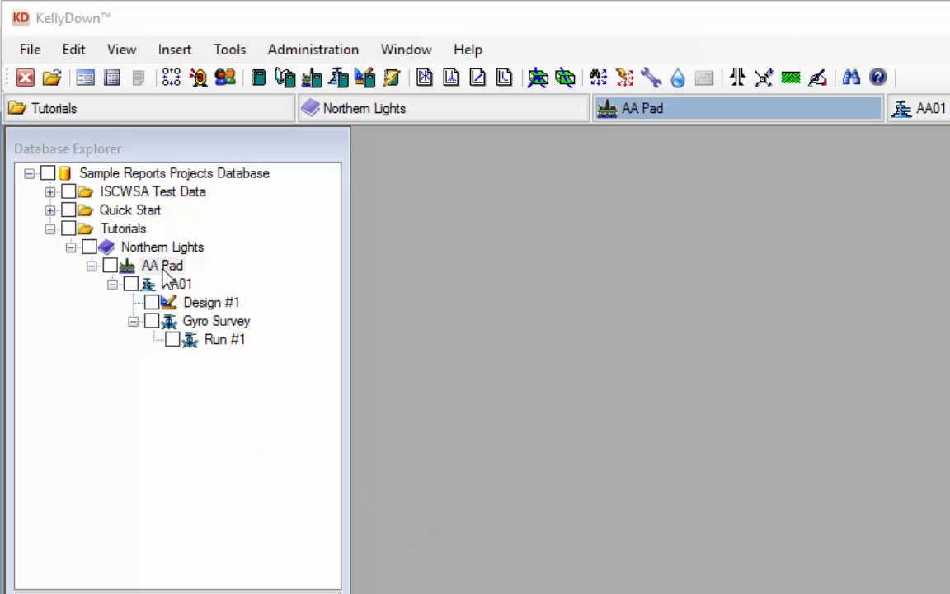
- Open the AA02.xml Compass file as a well import into AA Pad, unticking AA01 so only AA02 imports
{"action": "left_click", "coordinate": [166, 272]}
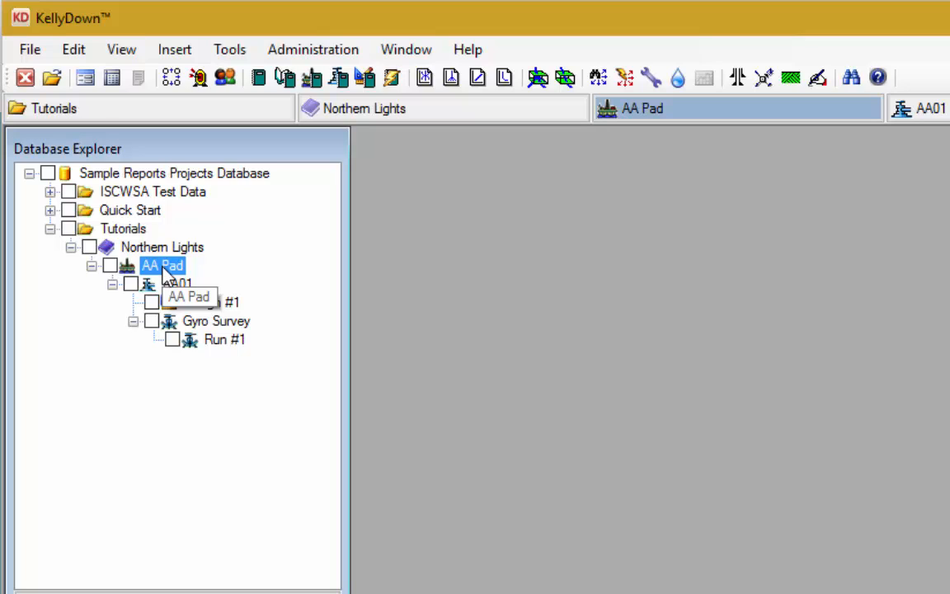
{"action": "left_click", "coordinate": [310, 51]}
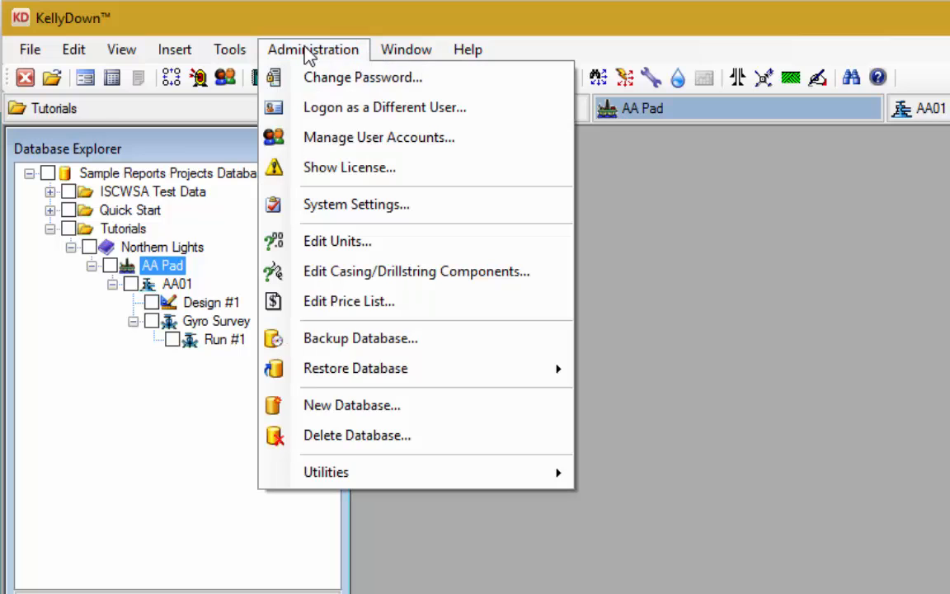
{"action": "mouse_move", "coordinate": [354, 472]}
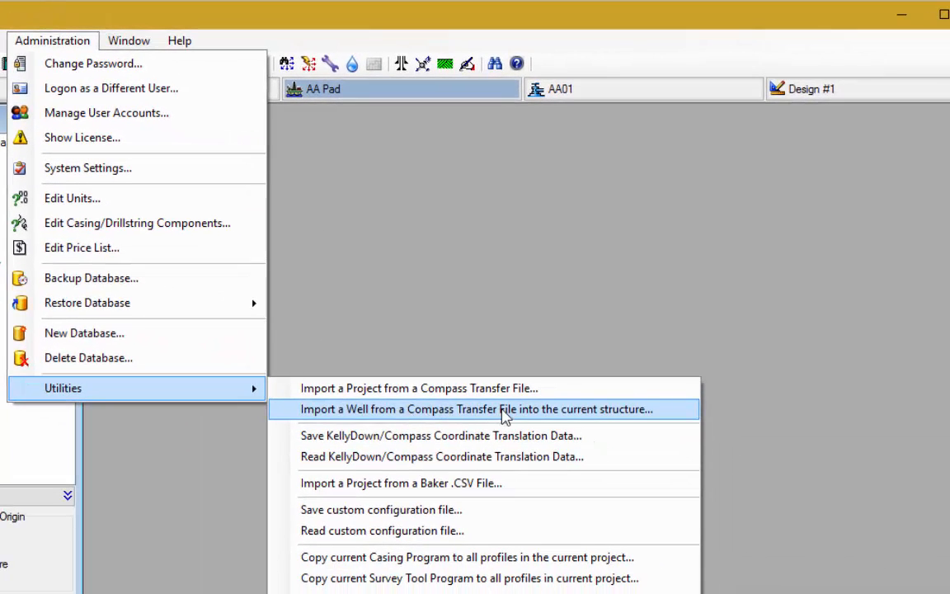
{"action": "left_click", "coordinate": [502, 412]}
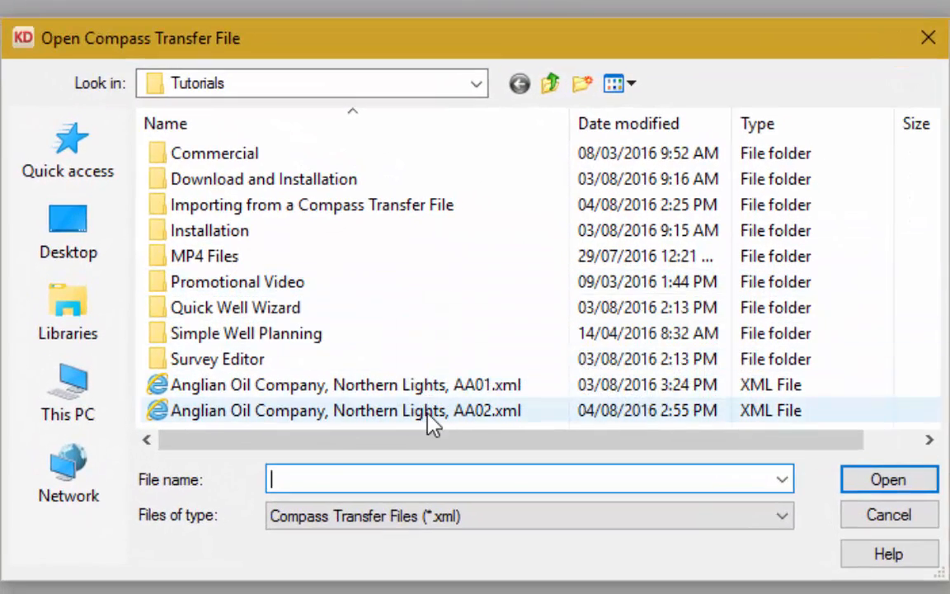
{"action": "left_click", "coordinate": [431, 419]}
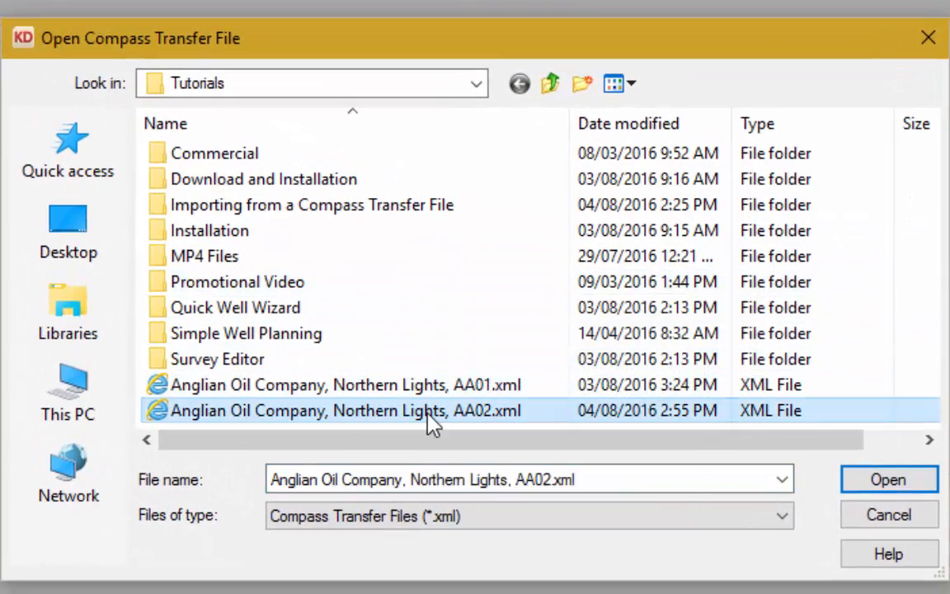
{"action": "left_click", "coordinate": [912, 484]}
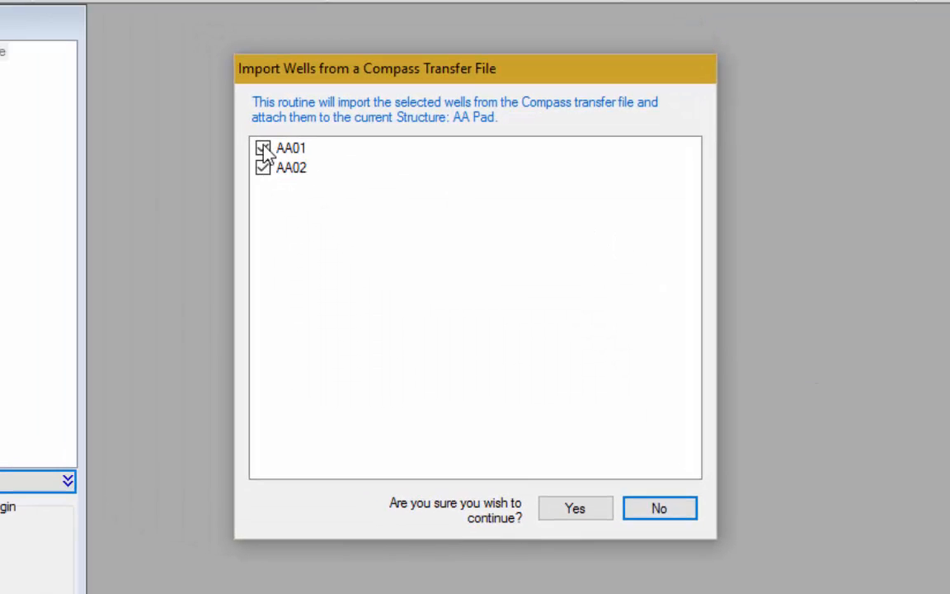
{"action": "left_click", "coordinate": [263, 149]}
{"action": "left_click", "coordinate": [296, 172]}
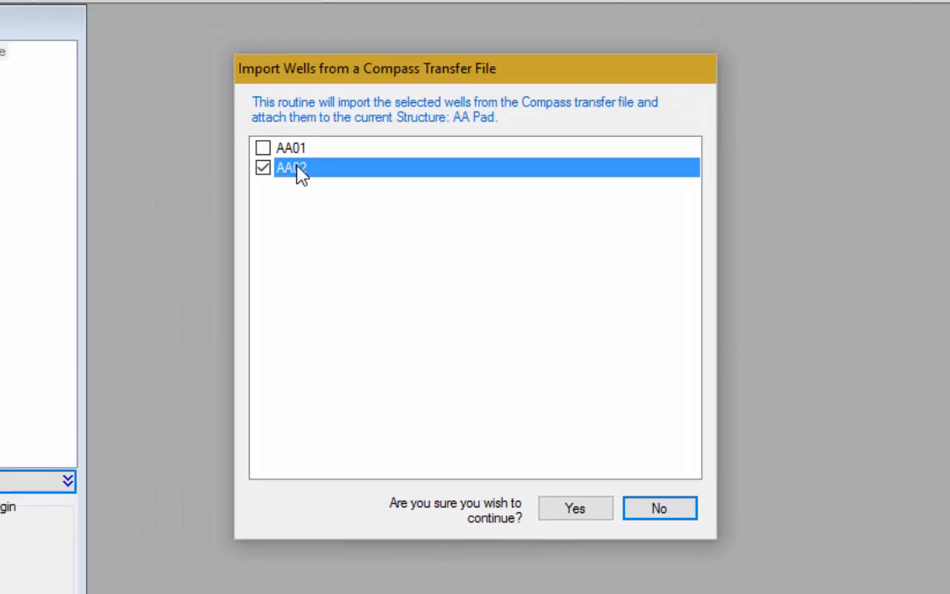
- Import AA02 into AA Pad and browse its Design #1 proposal rows from 3,945.46 ft MD
{"action": "left_click", "coordinate": [577, 509]}
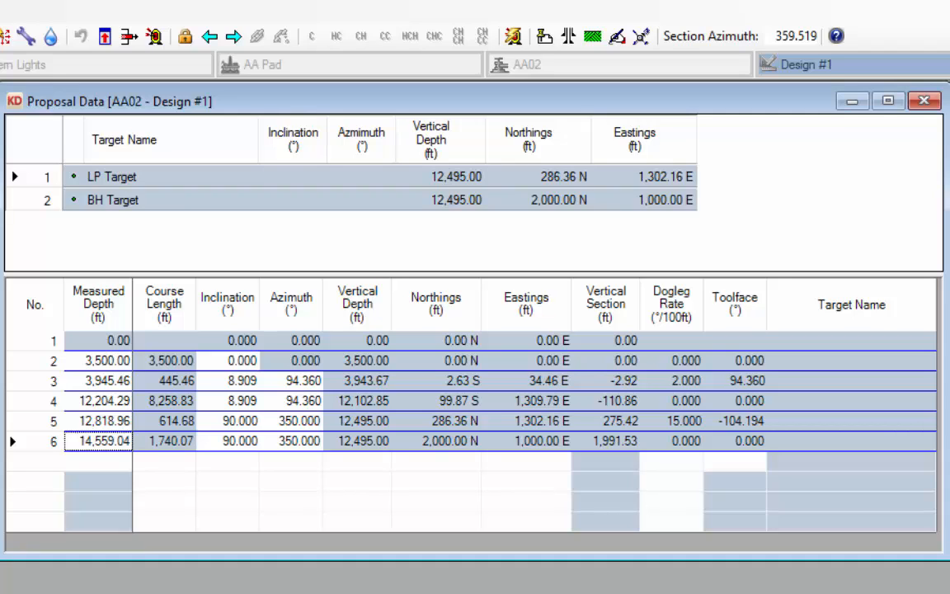
{"action": "left_click", "coordinate": [97, 381]}
{"action": "left_click", "coordinate": [254, 401]}
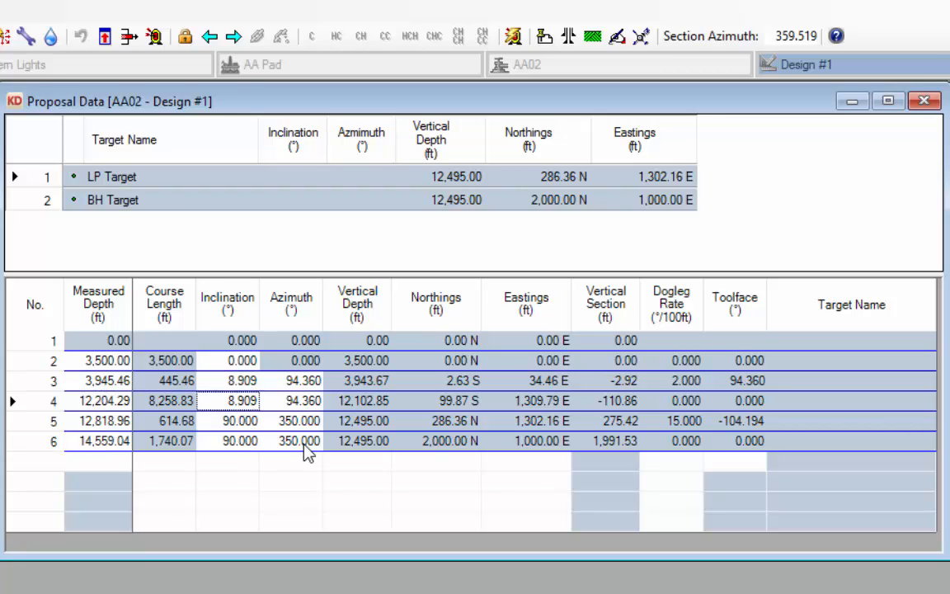
- Select proposal rows 3 through 5 as one block in the Proposal Data grid
{"action": "left_click", "coordinate": [40, 421]}
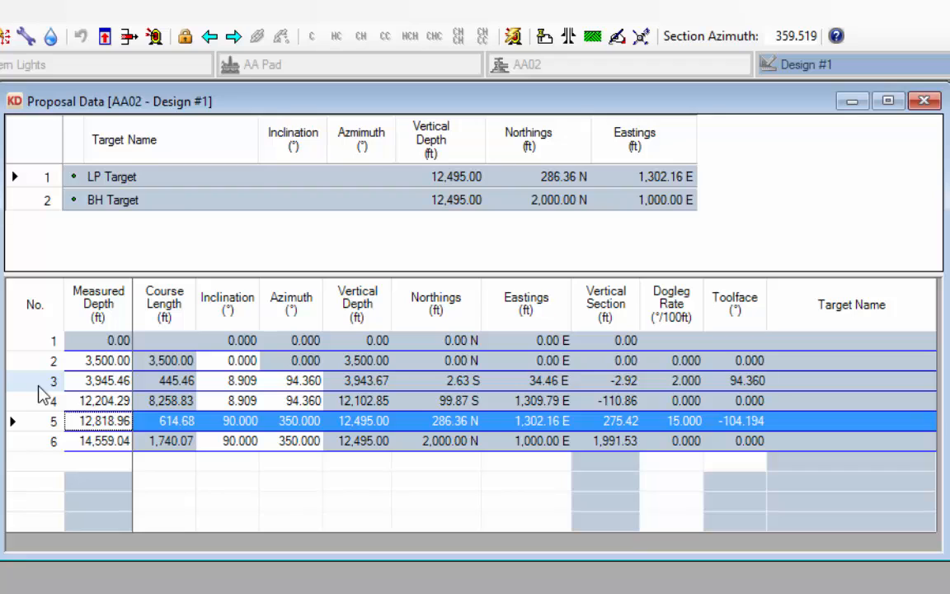
{"action": "left_click", "coordinate": [38, 386]}
{"action": "left_click_drag", "start_coordinate": [38, 388], "coordinate": [32, 425]}
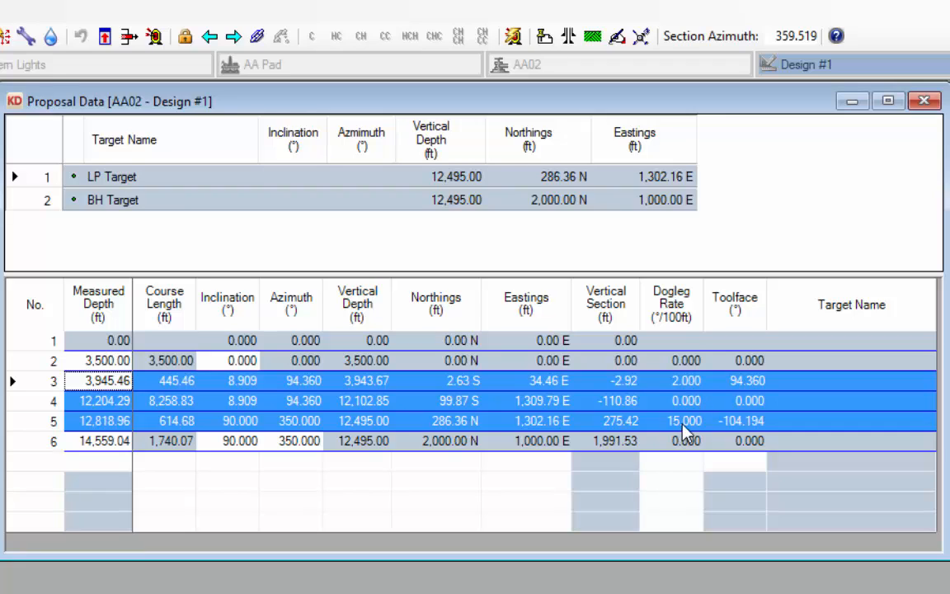
- Link proposal rows 3–5 together and review row 5's vertical depth, northing and easting
{"action": "left_click", "coordinate": [258, 38]}
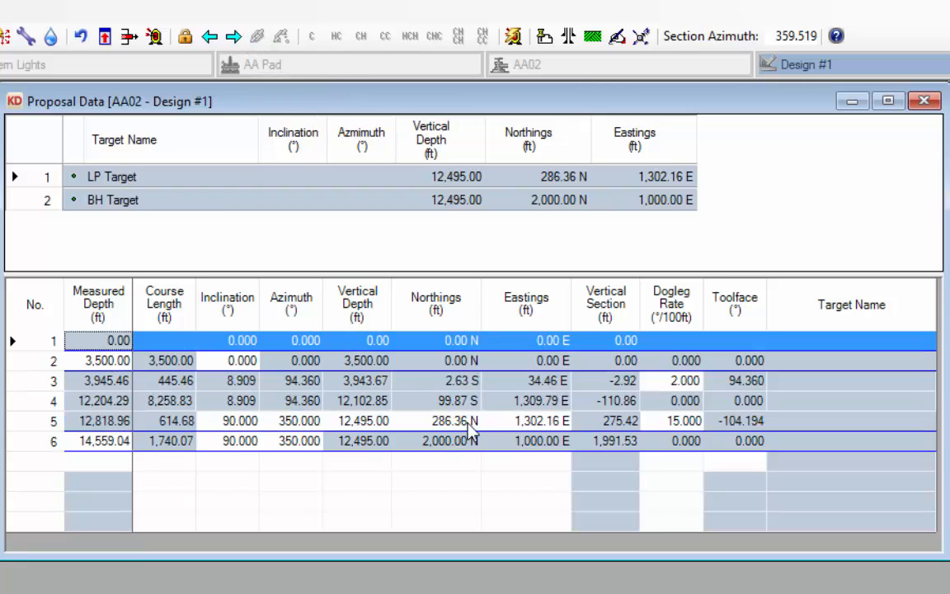
{"action": "left_click", "coordinate": [369, 423]}
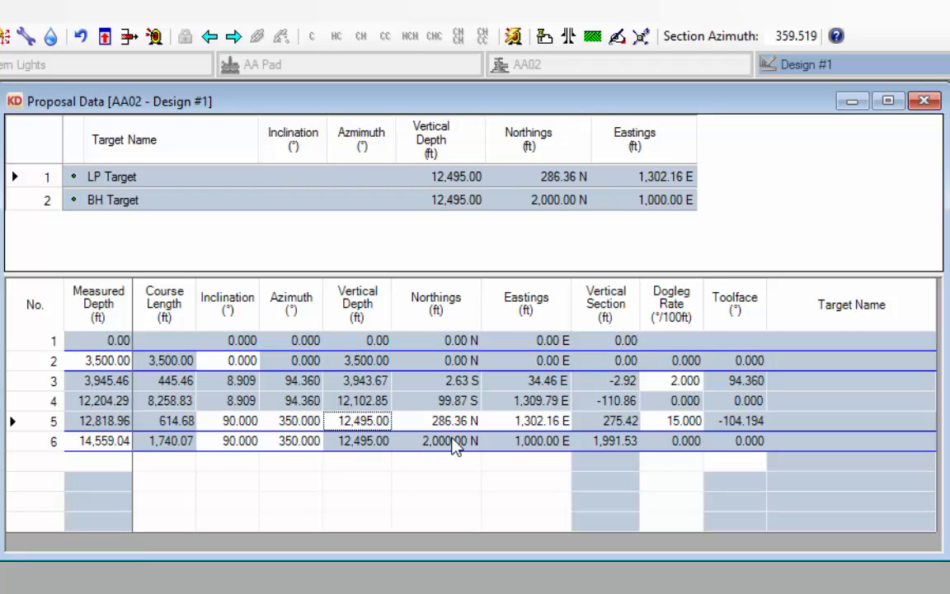
{"action": "left_click", "coordinate": [449, 421]}
{"action": "left_click", "coordinate": [521, 422]}
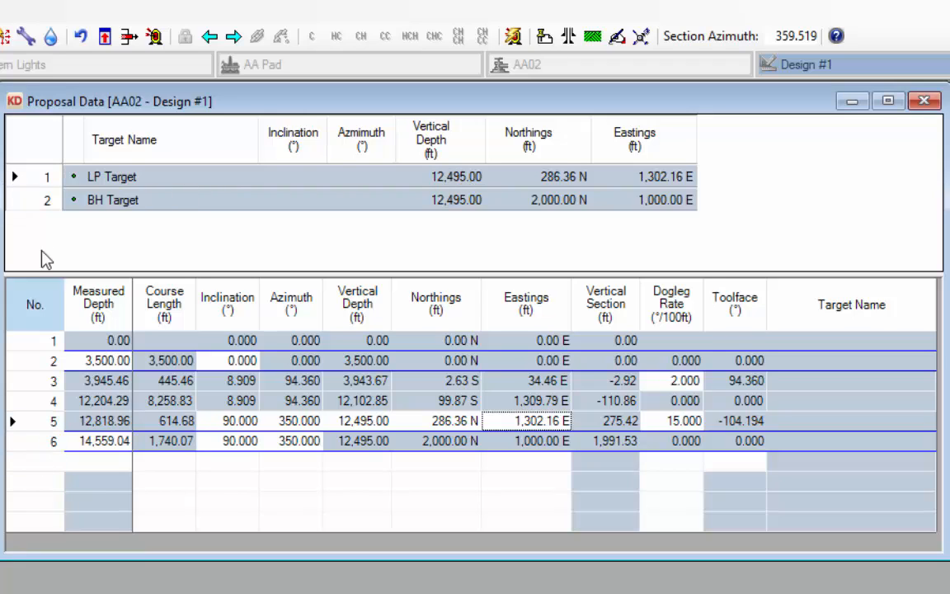
- Make LP Target the current target and assign it to row 5, so it reads 5T
{"action": "left_click", "coordinate": [43, 180]}
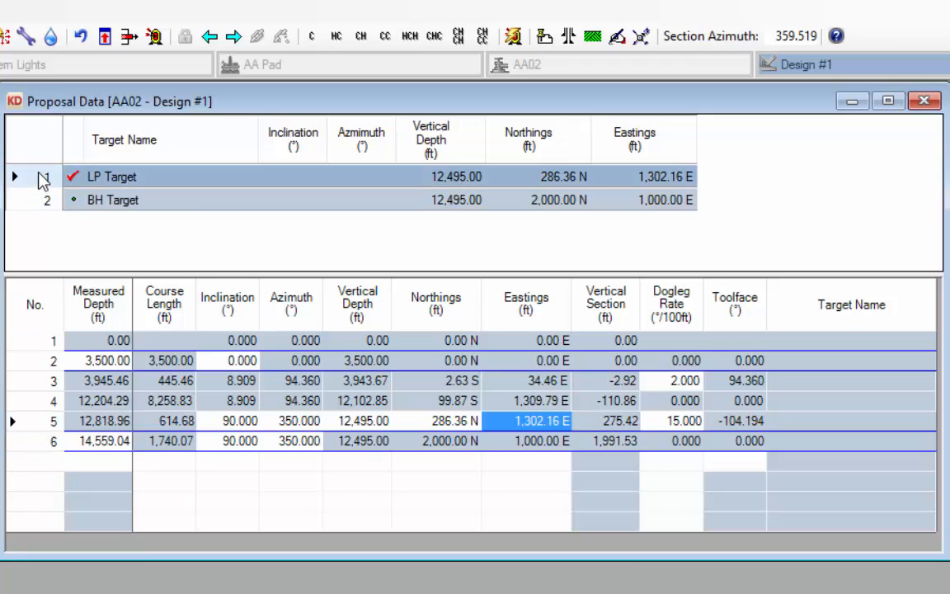
{"action": "left_click", "coordinate": [46, 422]}
{"action": "right_click", "coordinate": [48, 433]}
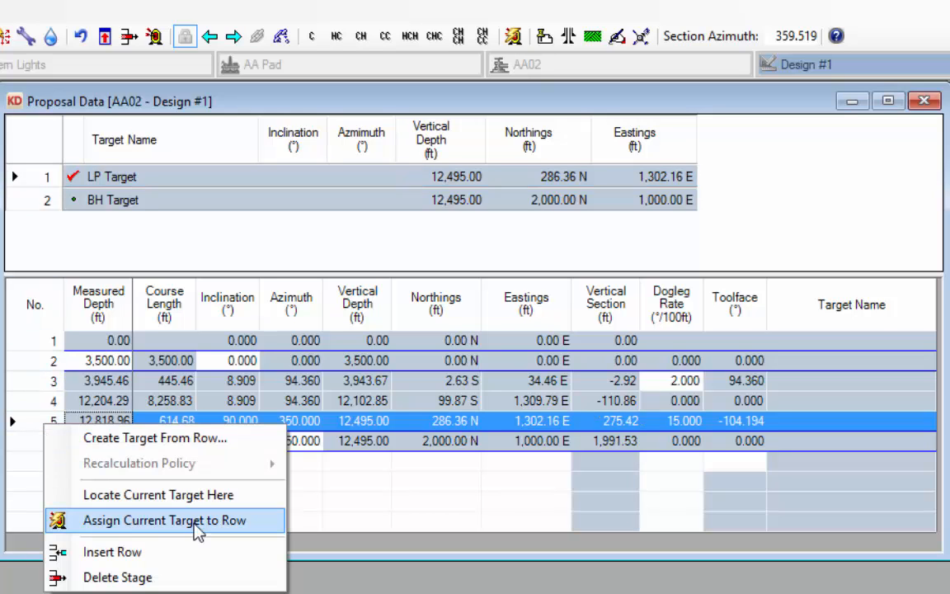
{"action": "left_click", "coordinate": [231, 522]}
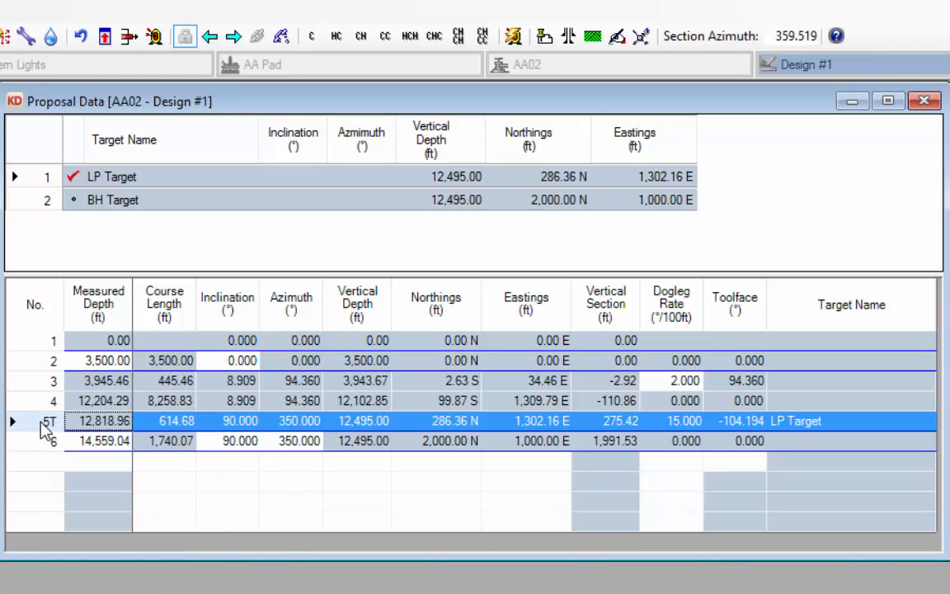
- Verify row 5 against LP Target (15.000 dogleg) and check row 6's 2,000.00 N and depth
{"action": "left_click", "coordinate": [442, 421]}
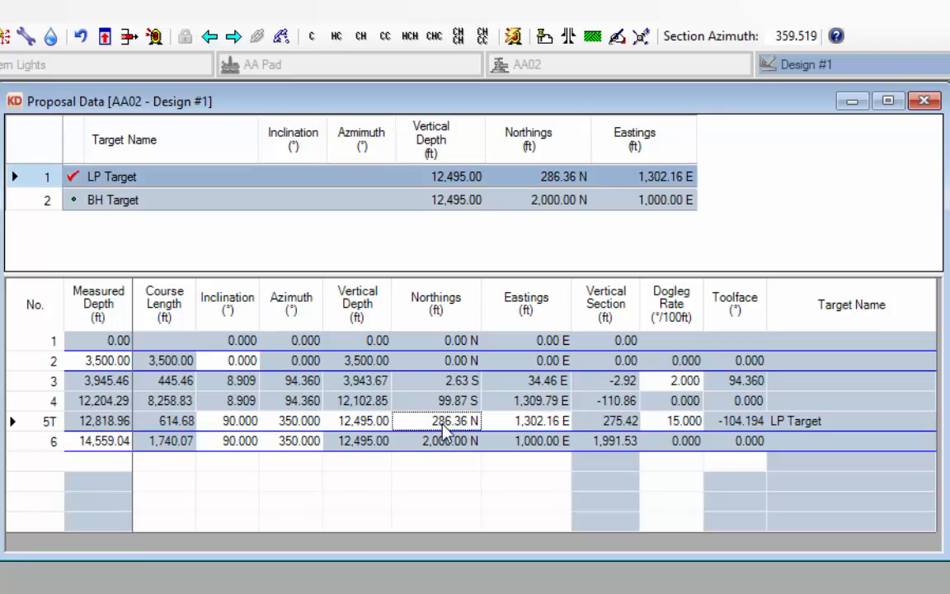
{"action": "left_click", "coordinate": [541, 425]}
{"action": "left_click", "coordinate": [684, 420]}
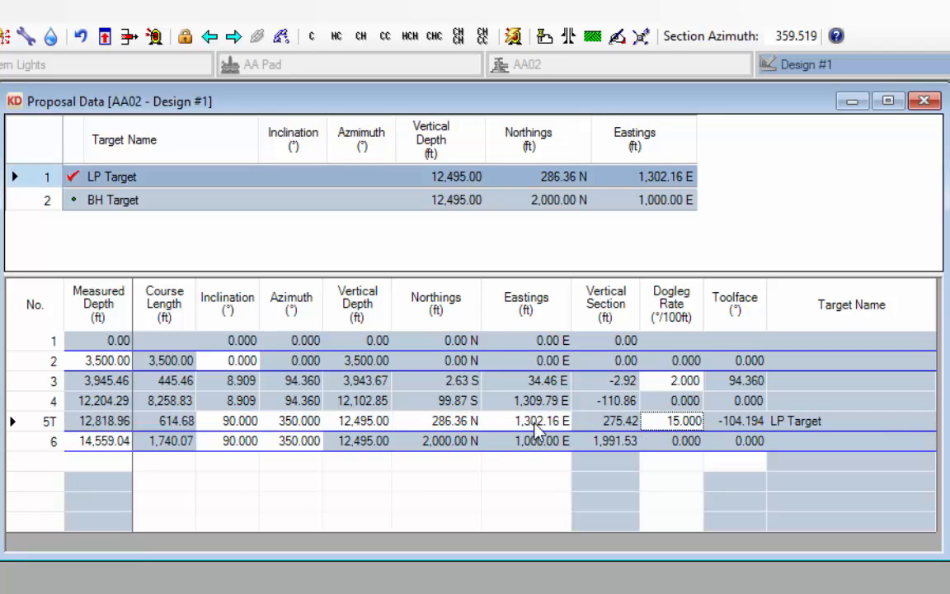
{"action": "left_click", "coordinate": [367, 425]}
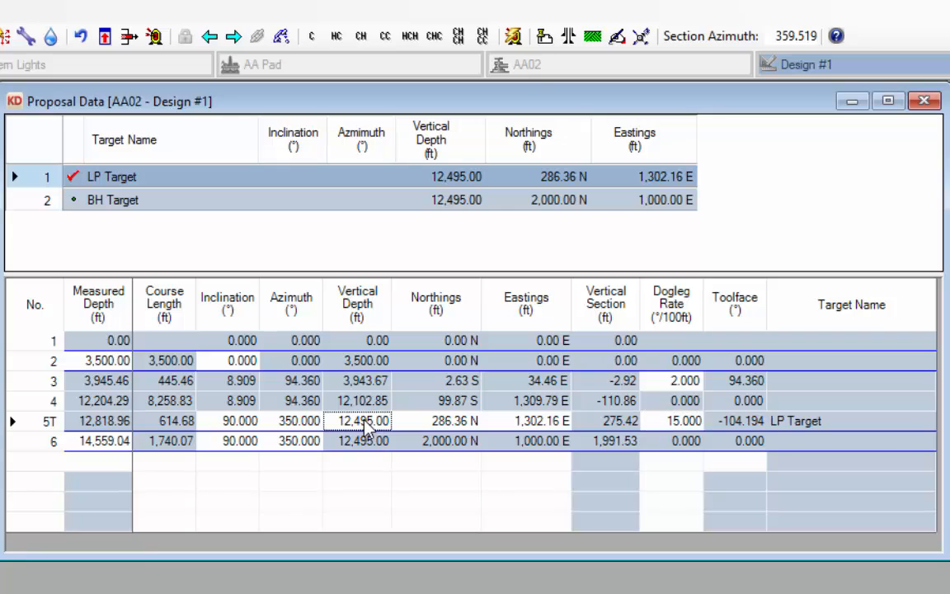
{"action": "left_click", "coordinate": [48, 442]}
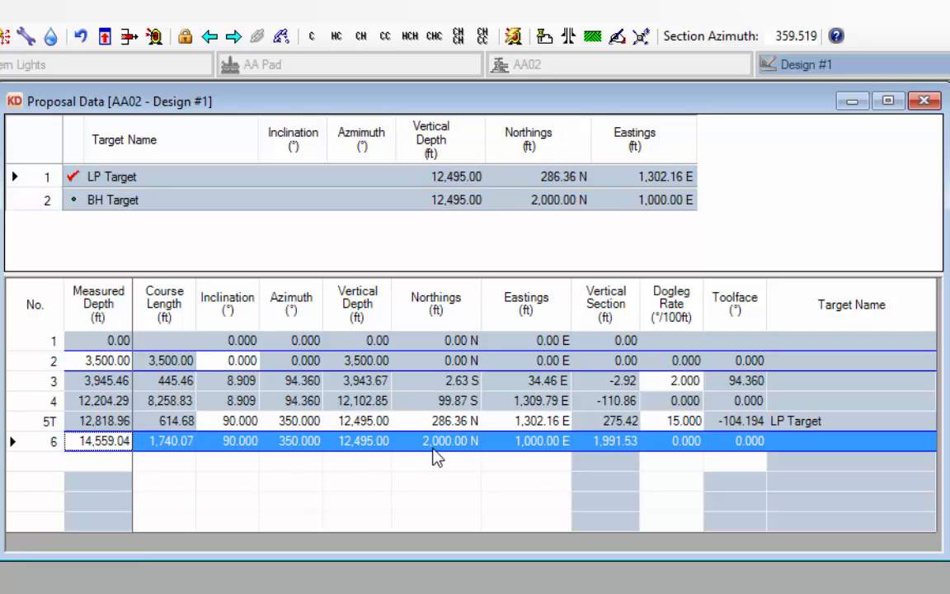
{"action": "left_click", "coordinate": [405, 442]}
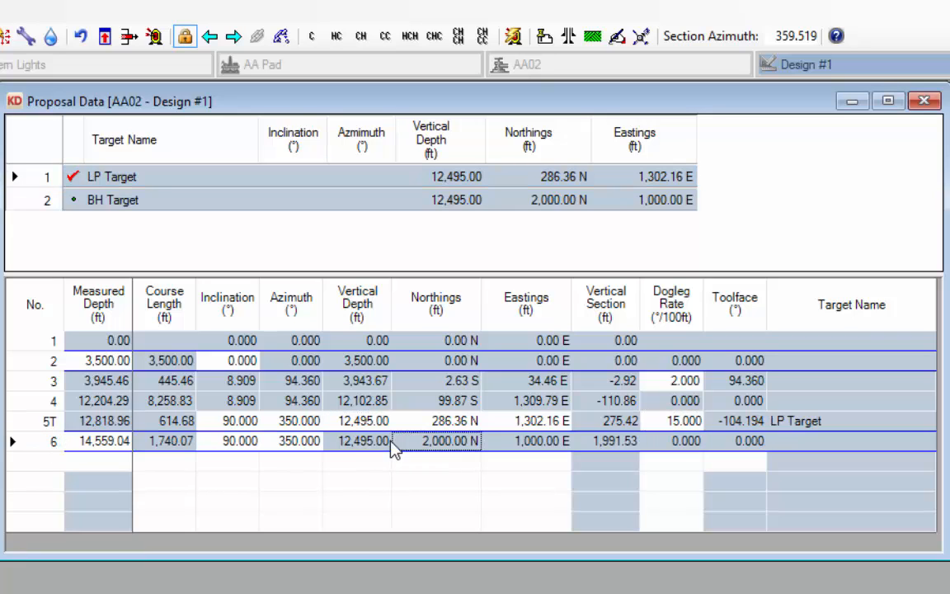
{"action": "left_click", "coordinate": [371, 447]}
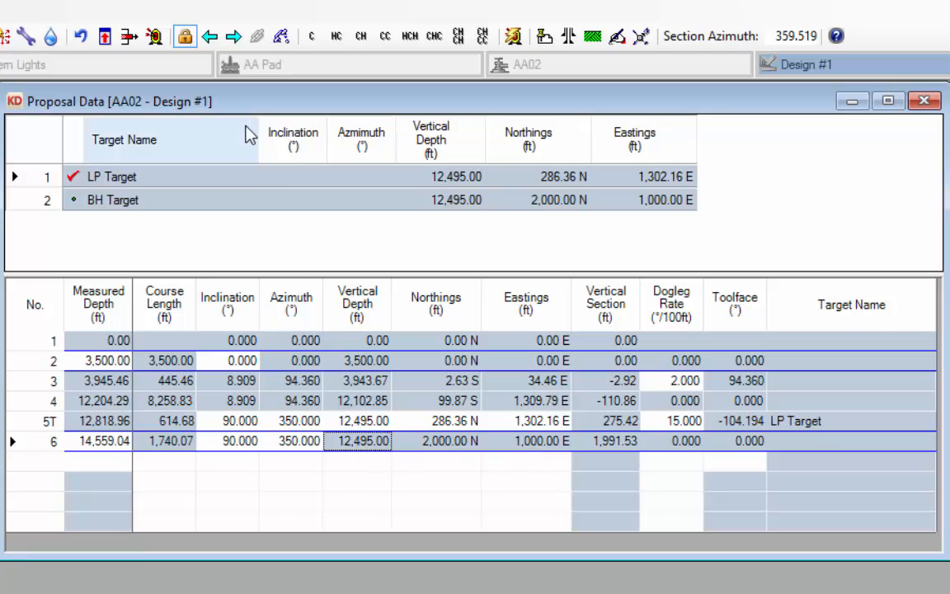
- Lock row 6's vertical depth, northing and easting cells
{"action": "left_click", "coordinate": [184, 37]}
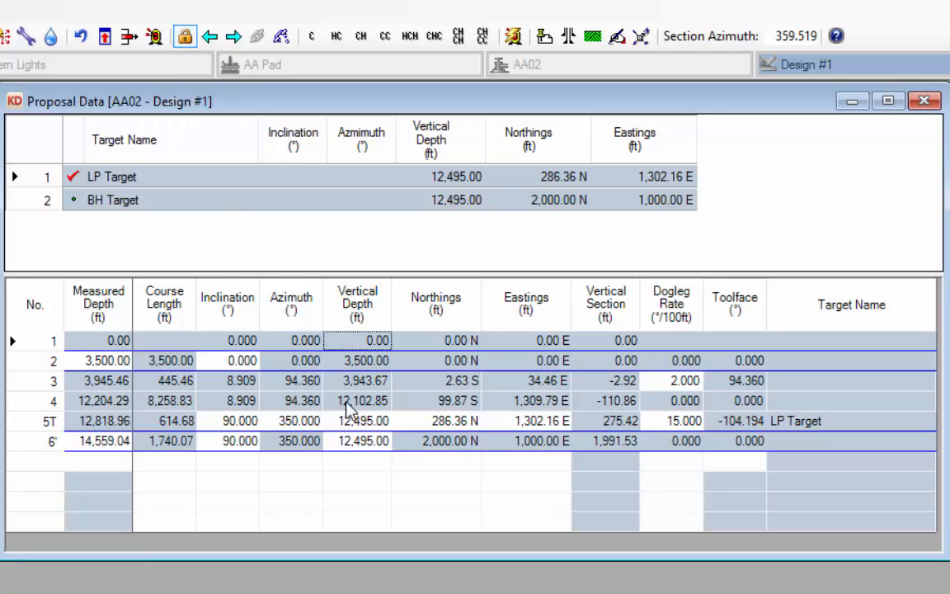
{"action": "left_click", "coordinate": [444, 442]}
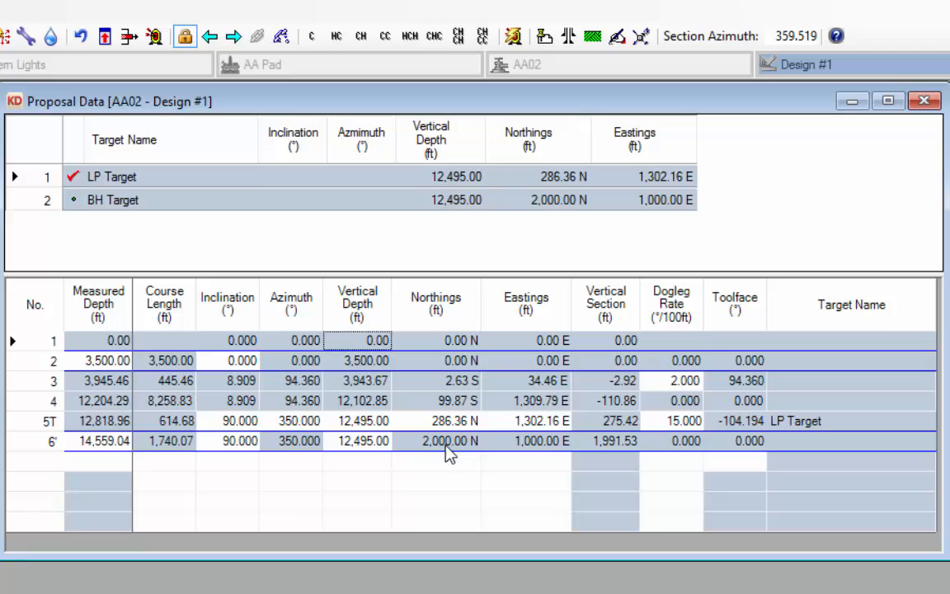
{"action": "left_click", "coordinate": [184, 36]}
{"action": "left_click", "coordinate": [520, 443]}
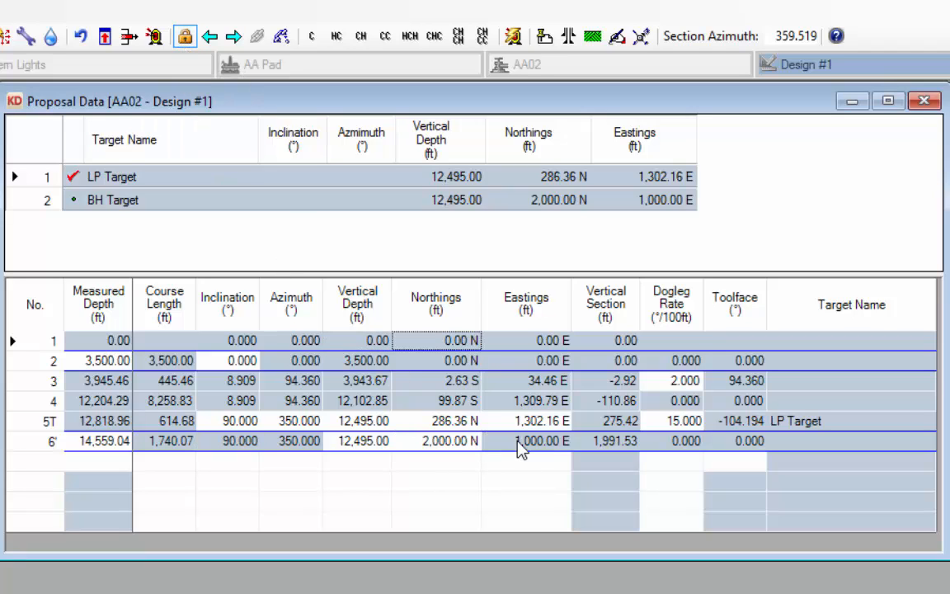
{"action": "left_click", "coordinate": [185, 36]}
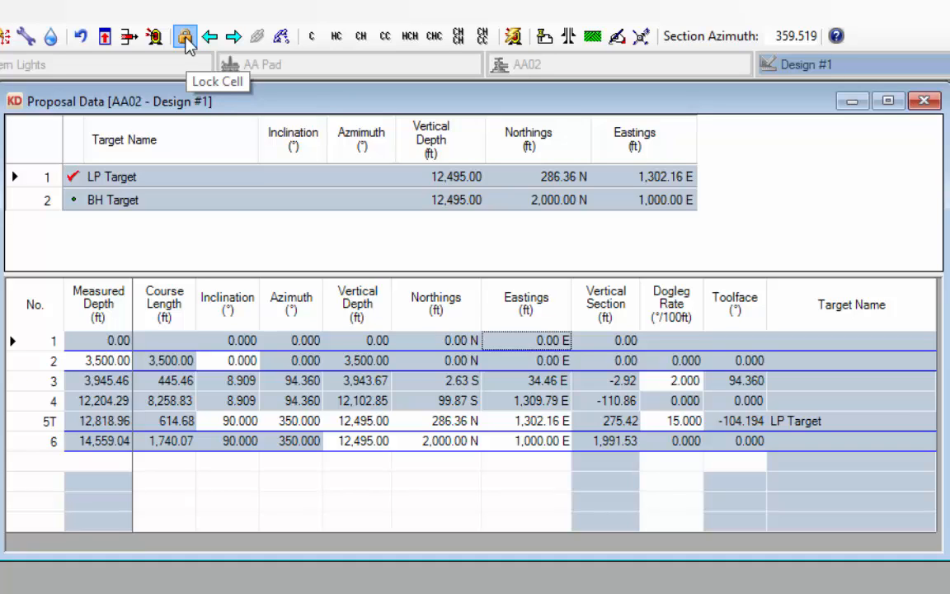
- Make BH Target current and assign it to row 6, so it reads 6T
{"action": "left_click", "coordinate": [45, 200]}
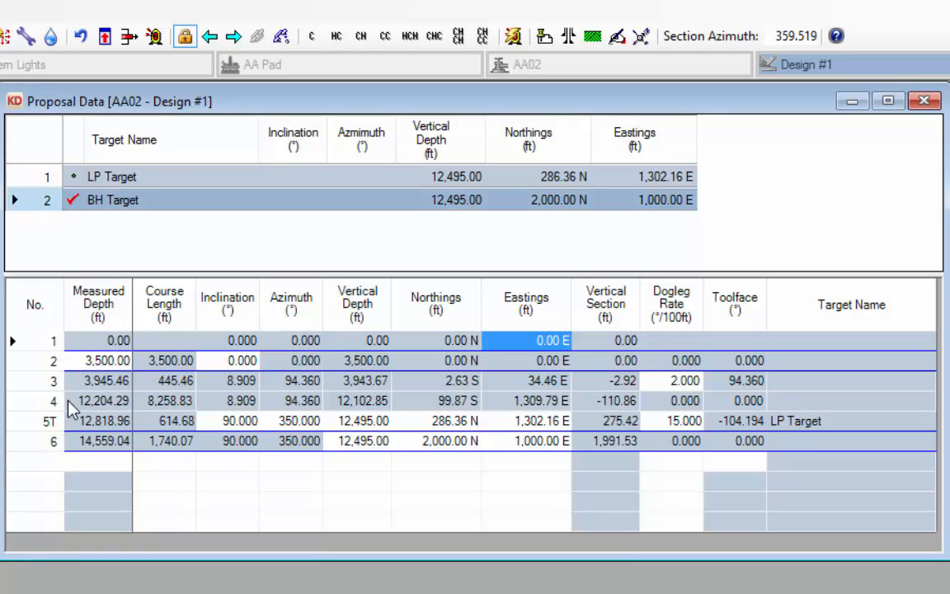
{"action": "left_click", "coordinate": [36, 442]}
{"action": "right_click", "coordinate": [36, 443]}
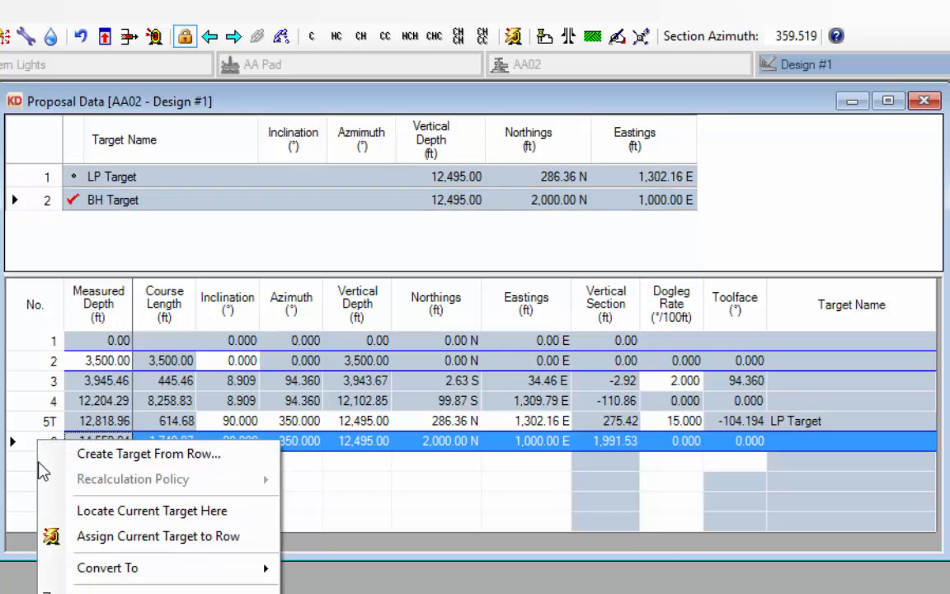
{"action": "left_click", "coordinate": [122, 543]}
- Review row 3's 2.000 dogleg and row 5's depth, 90.000 inclination and 350.000 azimuth
{"action": "left_click", "coordinate": [375, 421]}
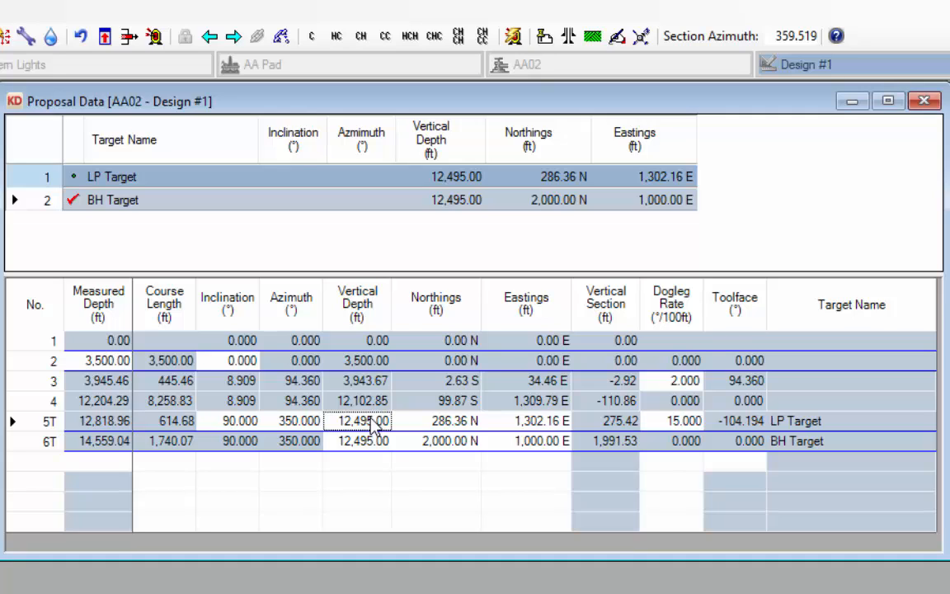
{"action": "left_click", "coordinate": [675, 381]}
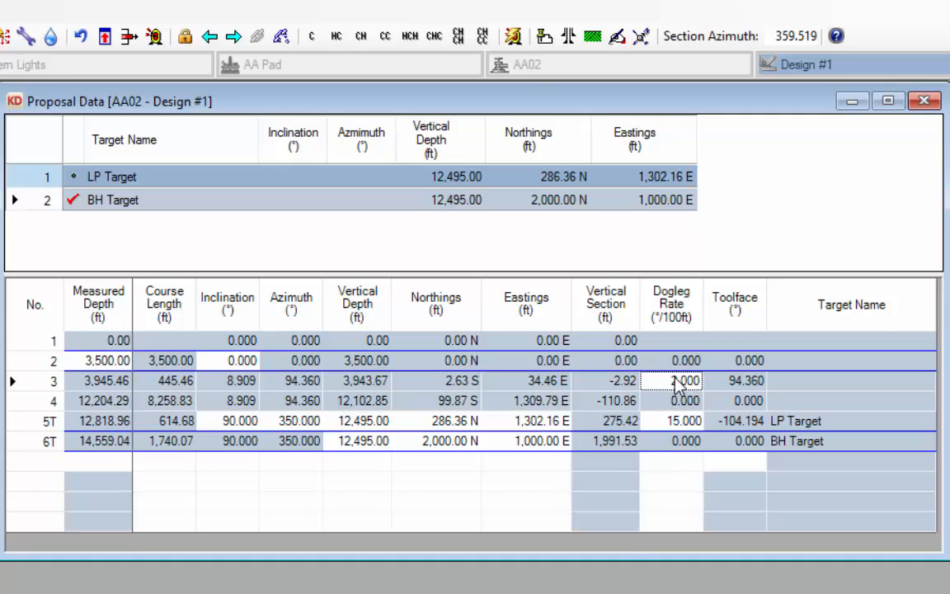
{"action": "left_click", "coordinate": [229, 422]}
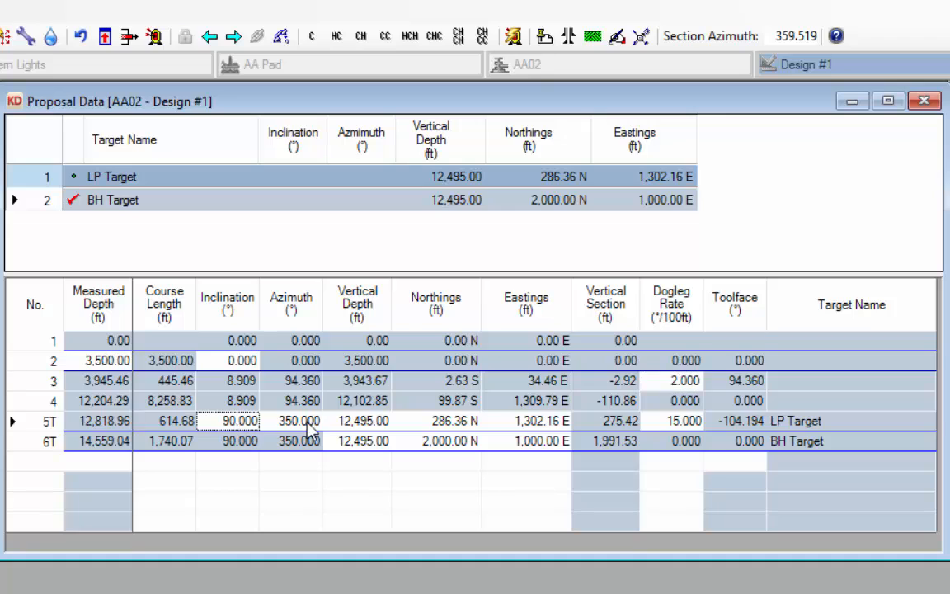
{"action": "left_click", "coordinate": [310, 425]}
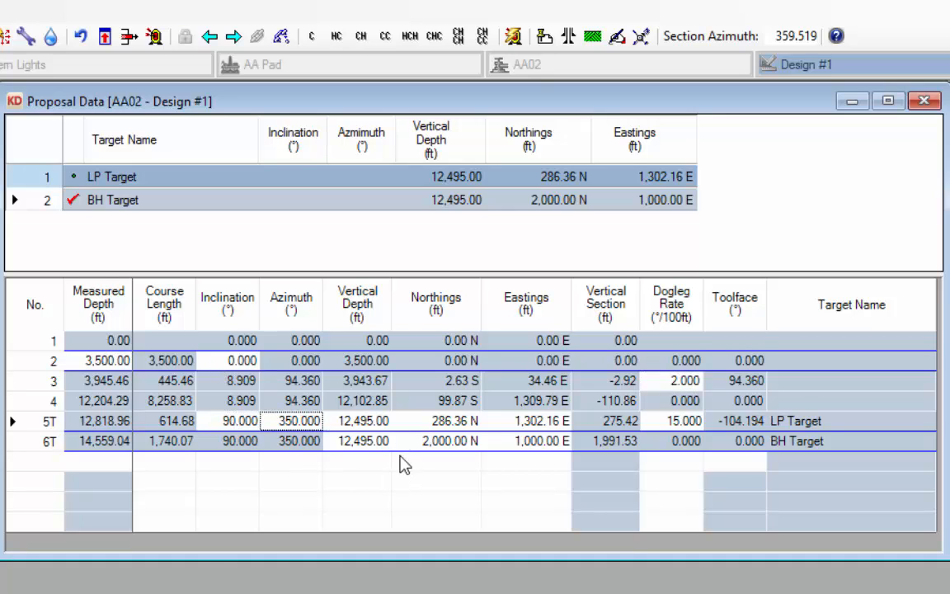